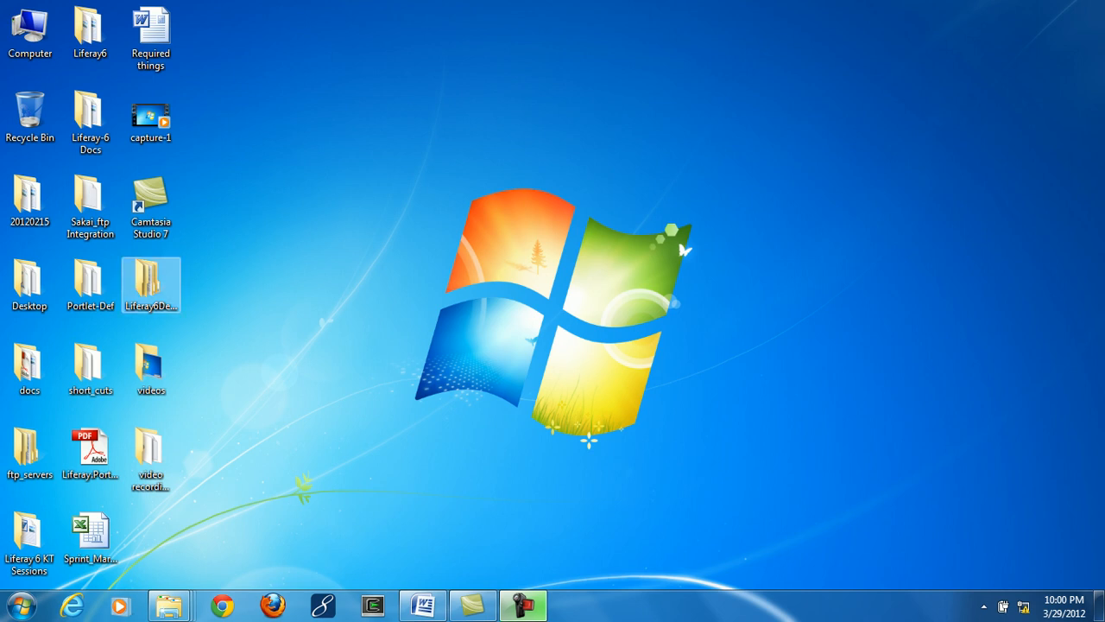
Copy the eclipse-jee-helios-SR2-win32 archive from the Required Softwares folder inside Liferay6Demo on the desktop
{"action": "double_click", "coordinate": [150, 285]}
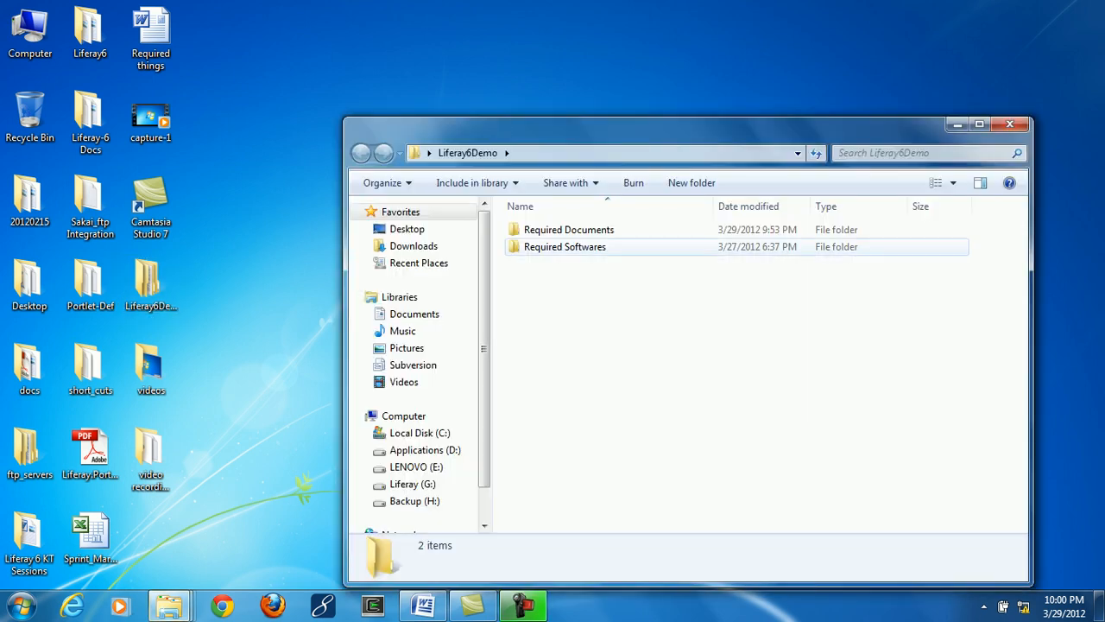
{"action": "double_click", "coordinate": [565, 246]}
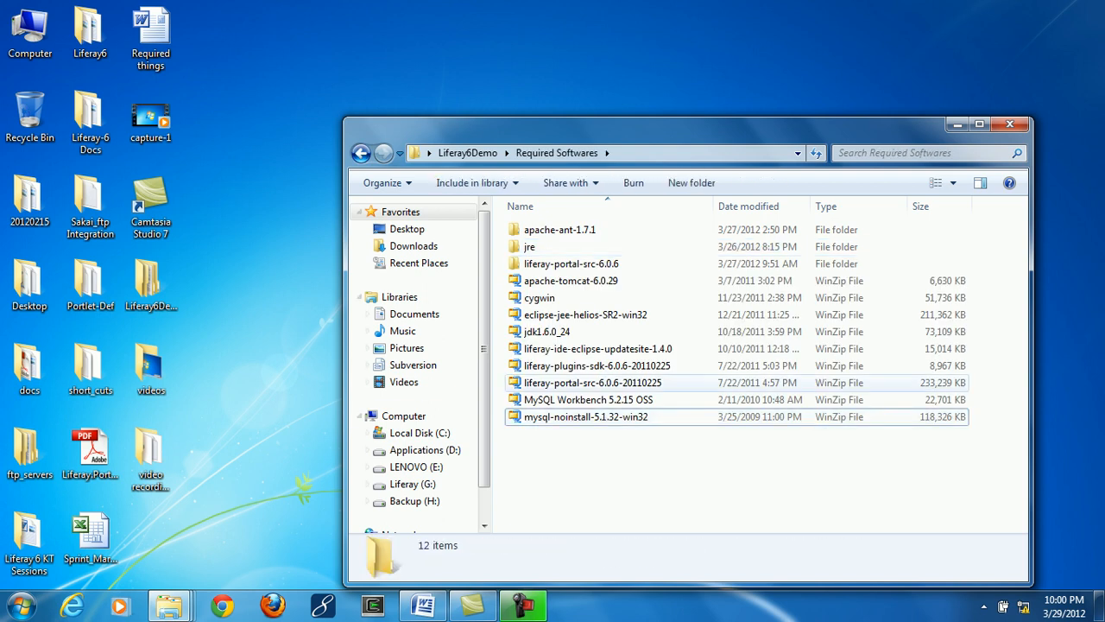
{"action": "left_click", "coordinate": [585, 315]}
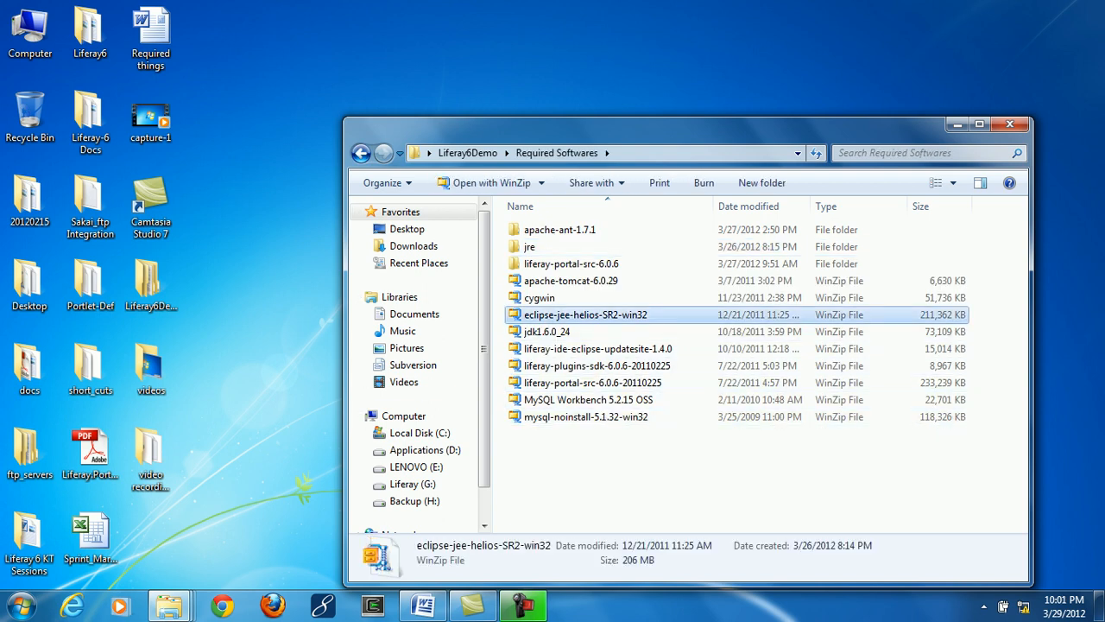
Paste the copied Eclipse archive into D:\cygwin\java\liferay6demo
{"action": "double_click", "coordinate": [30, 31]}
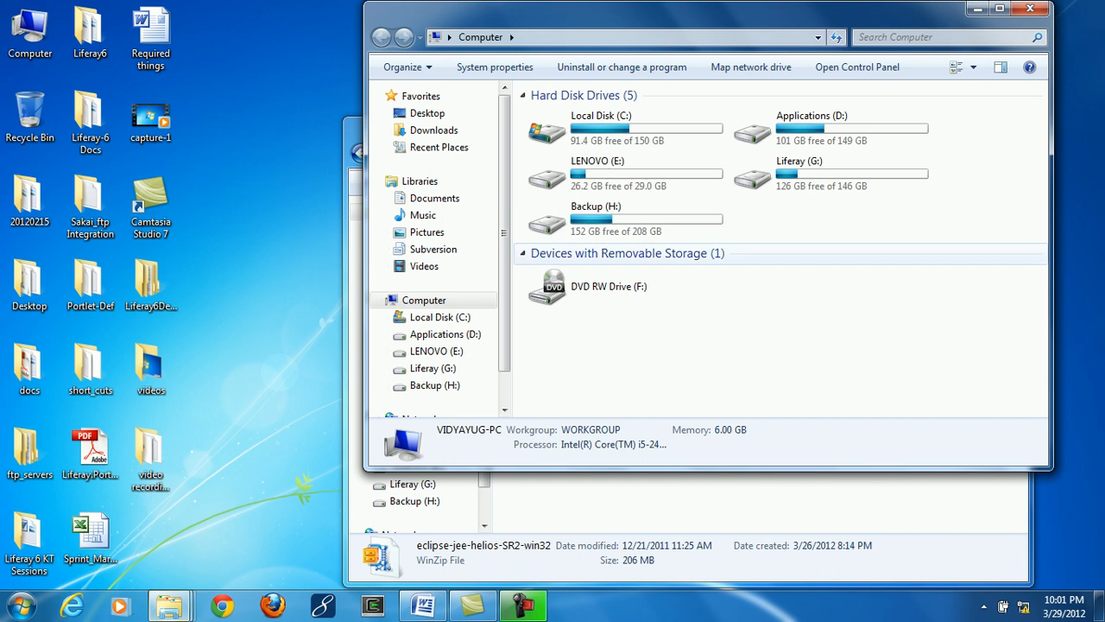
{"action": "double_click", "coordinate": [777, 127]}
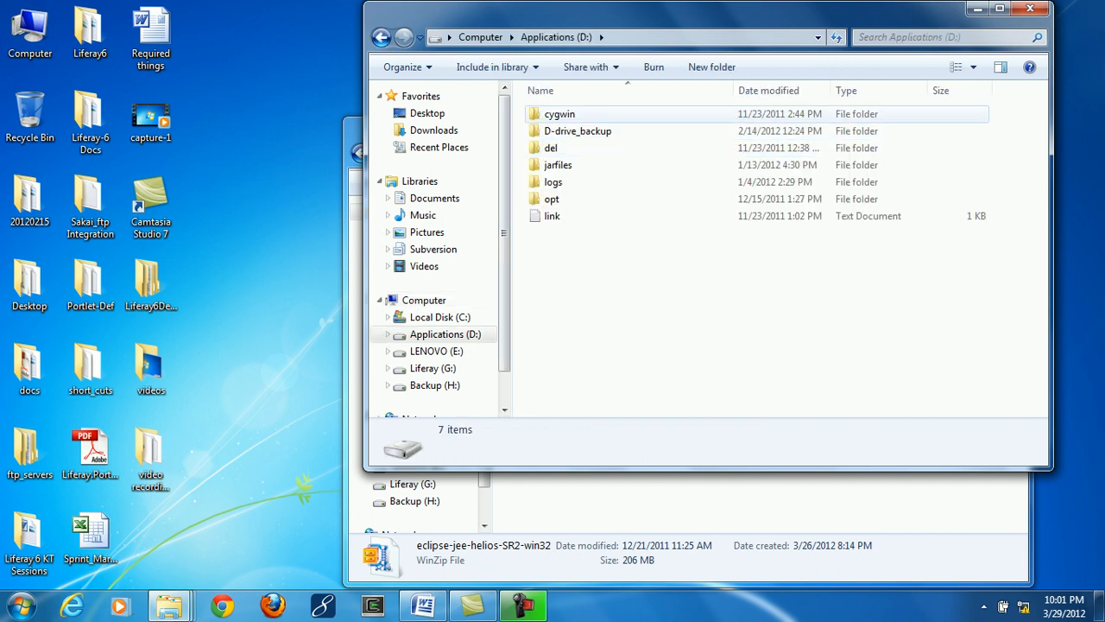
{"action": "double_click", "coordinate": [560, 113]}
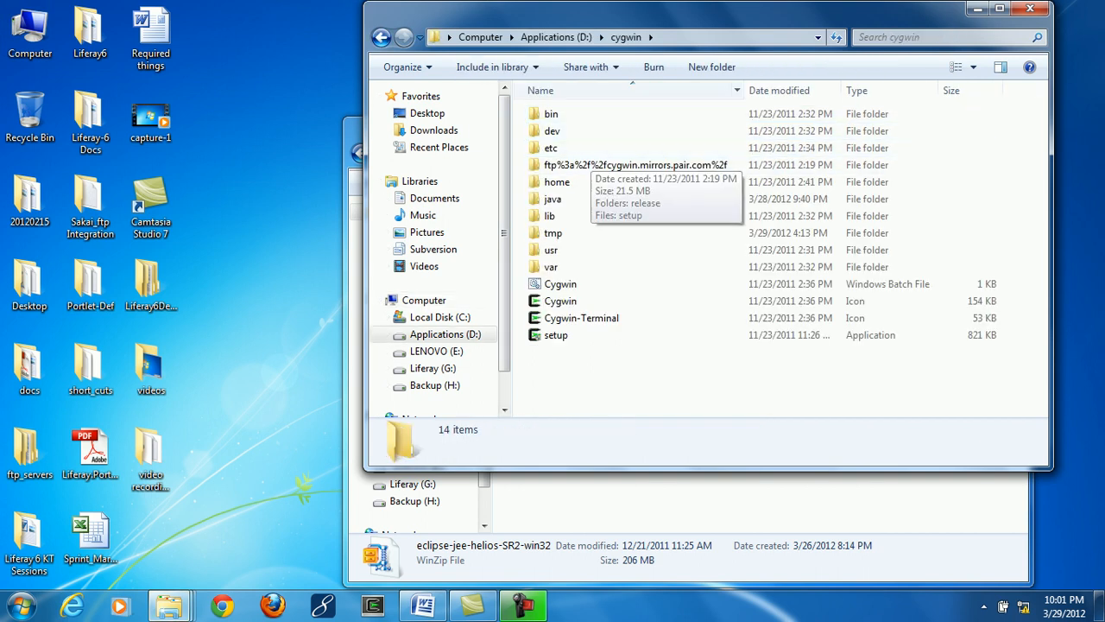
{"action": "double_click", "coordinate": [604, 199]}
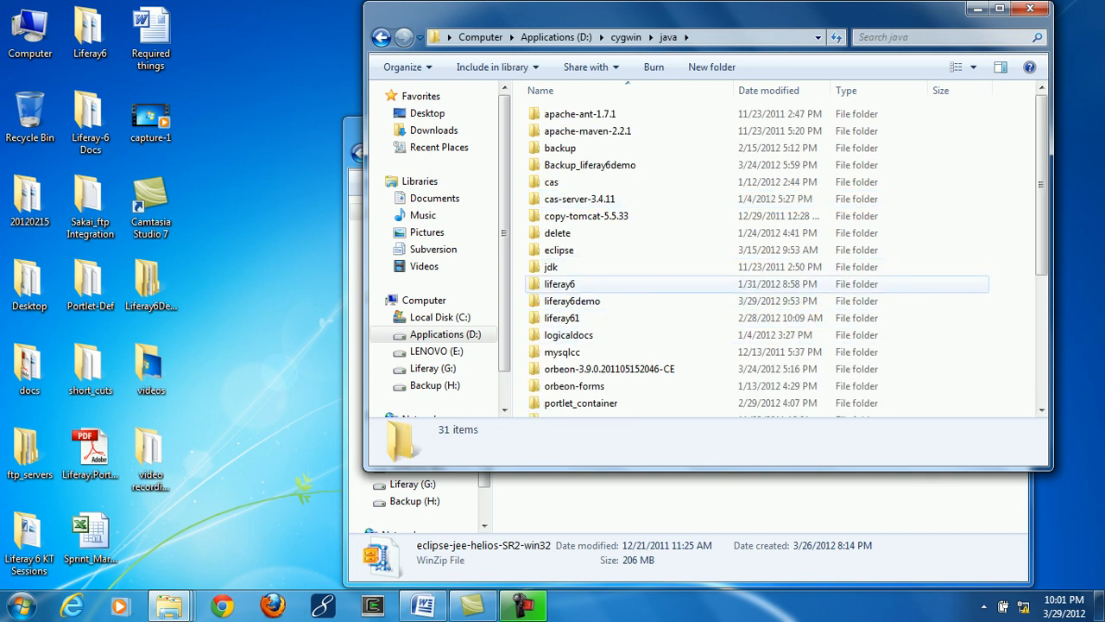
{"action": "double_click", "coordinate": [572, 301]}
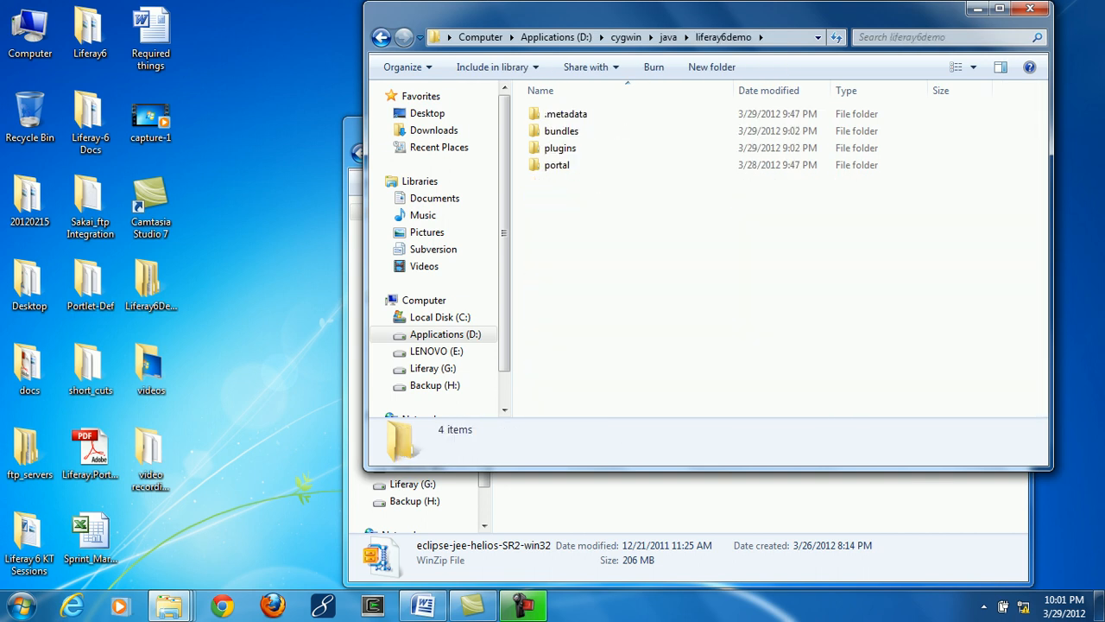
{"action": "key", "text": "ctrl+v"}
Delete the .metadata folder from the liferay6demo directory
{"action": "left_click", "coordinate": [572, 114]}
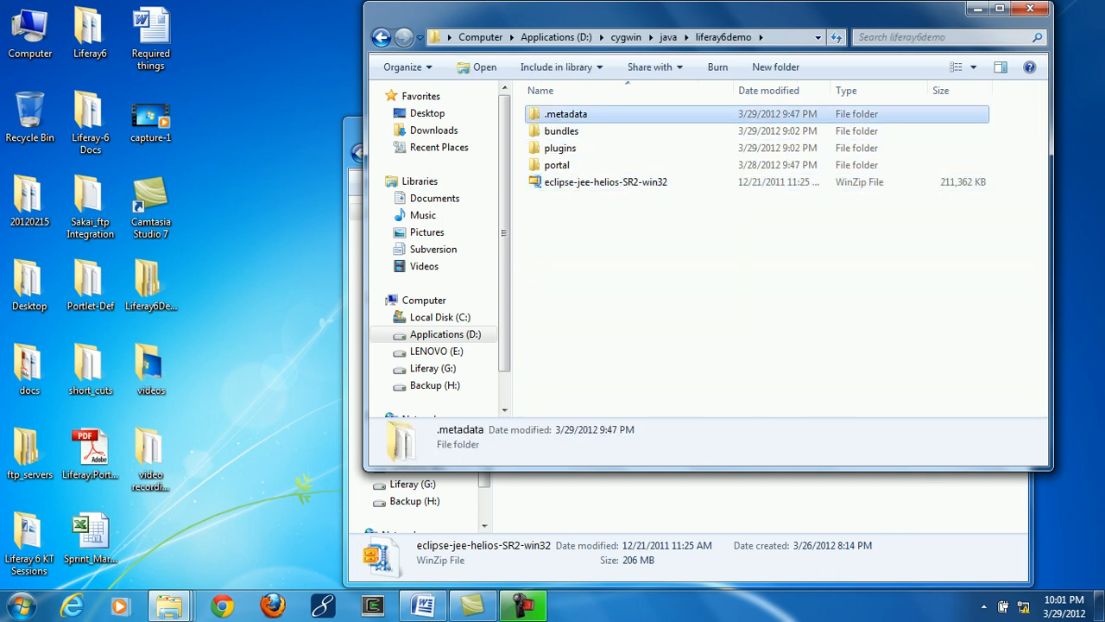
{"action": "key", "text": "Delete"}
{"action": "key", "text": "Return"}
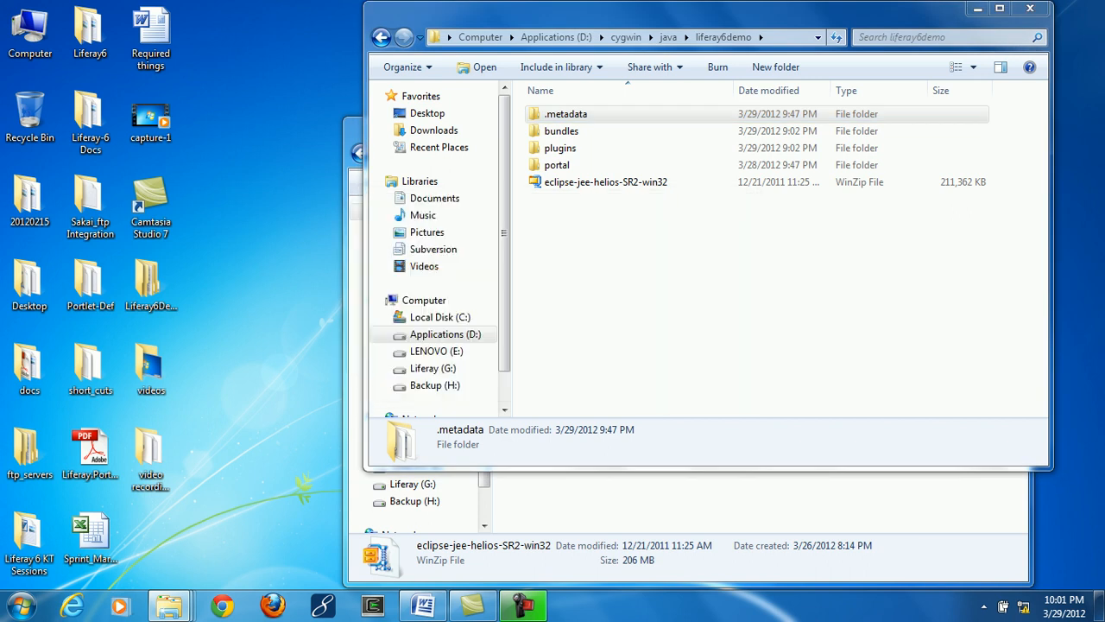
Extract the eclipse-jee-helios-SR2-win32 archive directly into the liferay6demo folder
{"action": "left_click", "coordinate": [577, 165]}
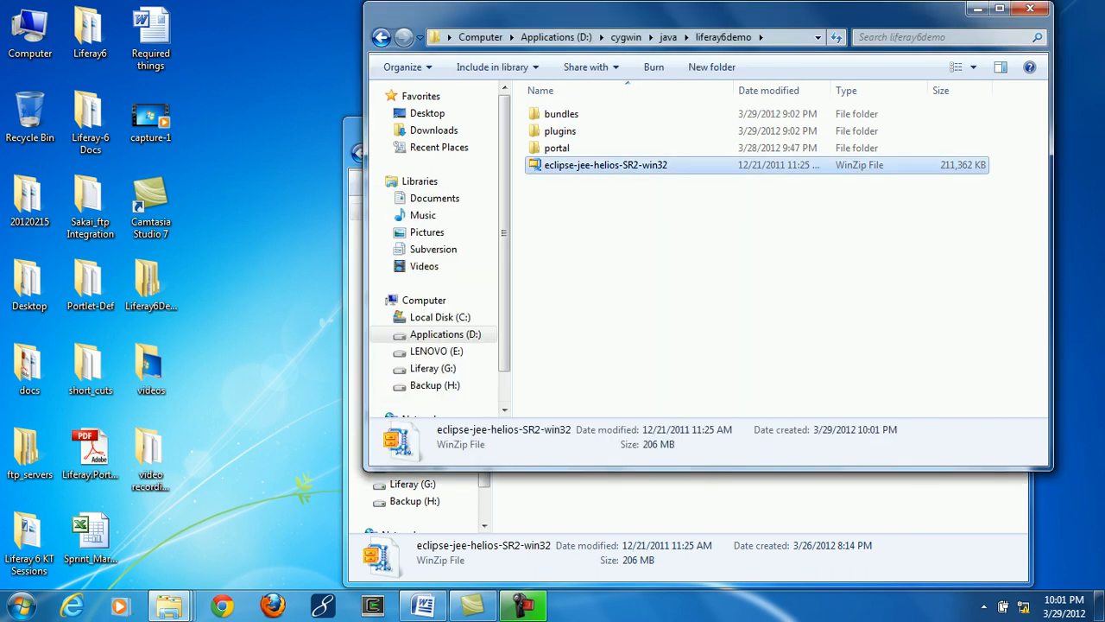
{"action": "right_click", "coordinate": [577, 165]}
{"action": "left_click", "coordinate": [629, 332]}
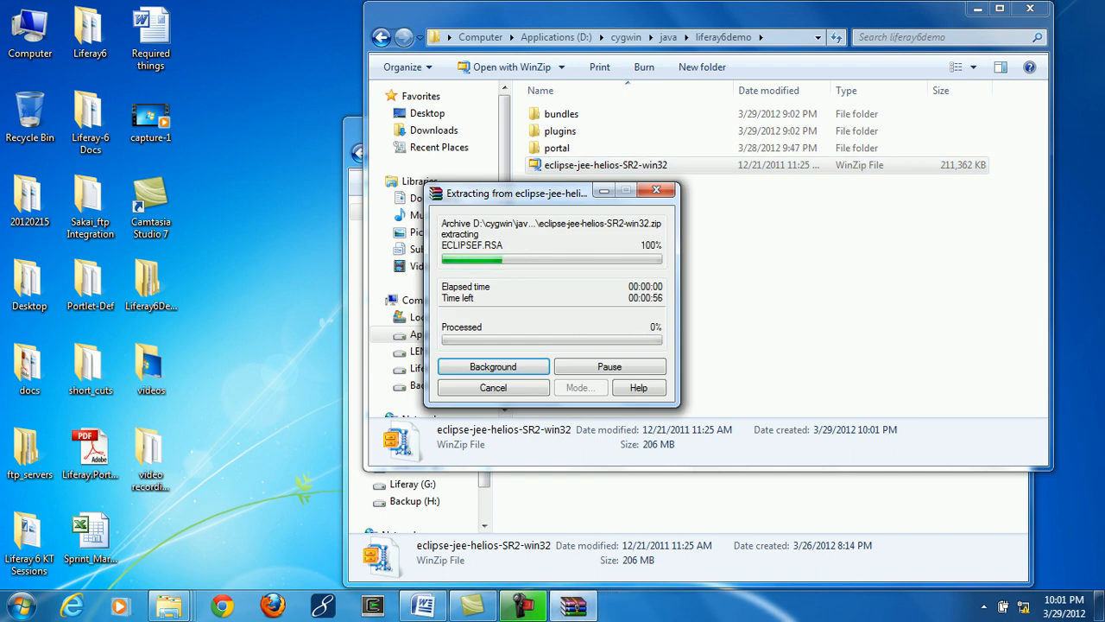
{"action": "left_click_drag", "start_coordinate": [620, 14], "coordinate": [503, 43]}
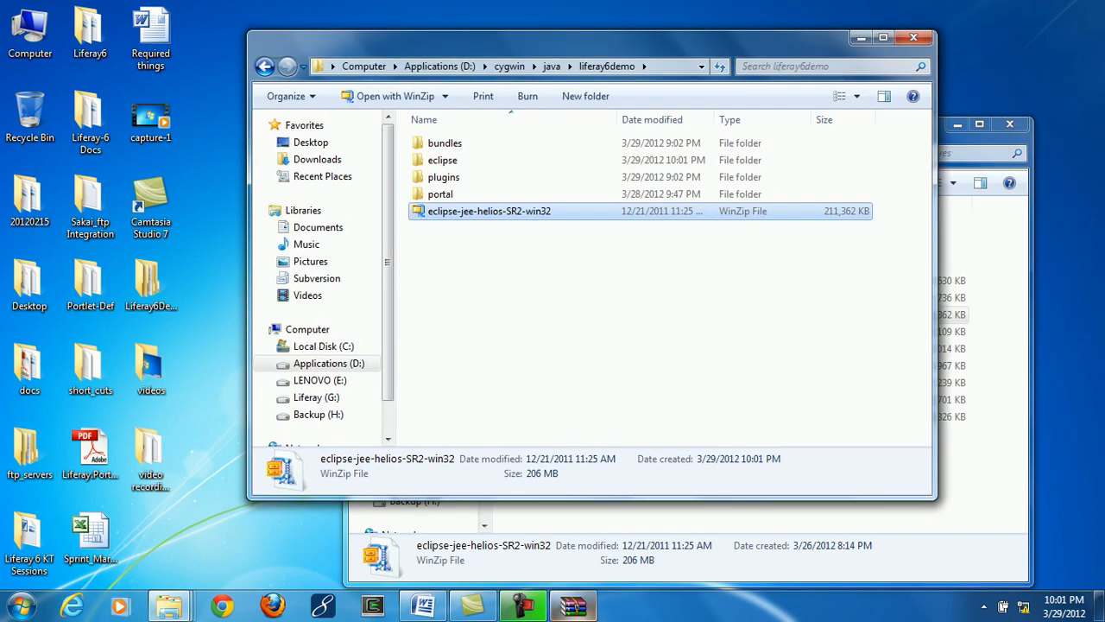
{"action": "left_click", "coordinate": [574, 607]}
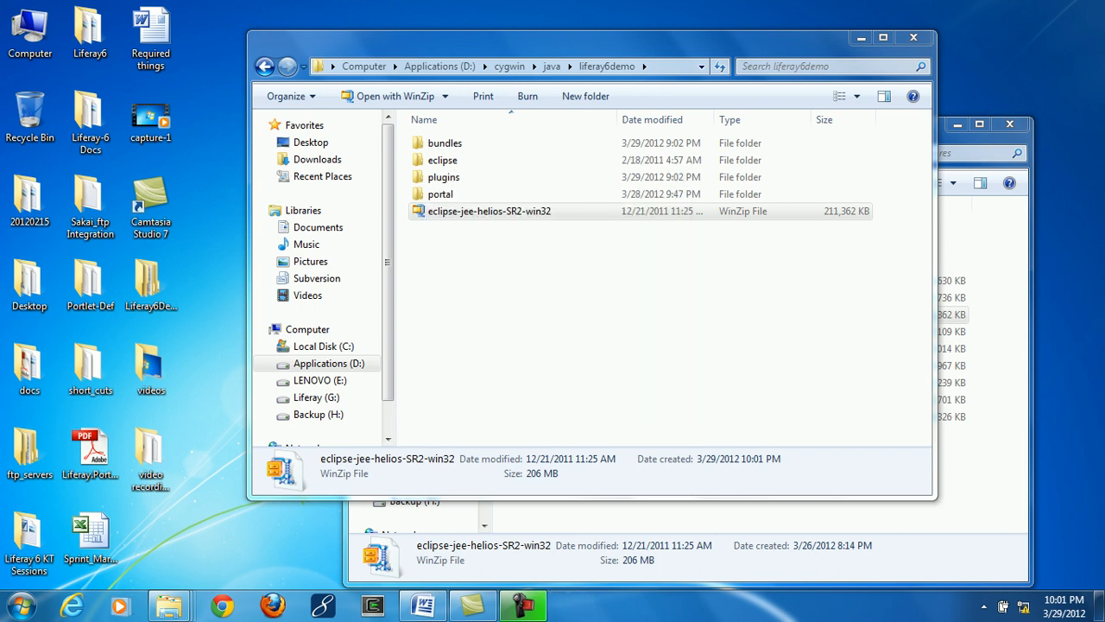
Open the extracted eclipse folder and try to start the eclipse application
{"action": "left_click", "coordinate": [536, 298]}
{"action": "double_click", "coordinate": [443, 161]}
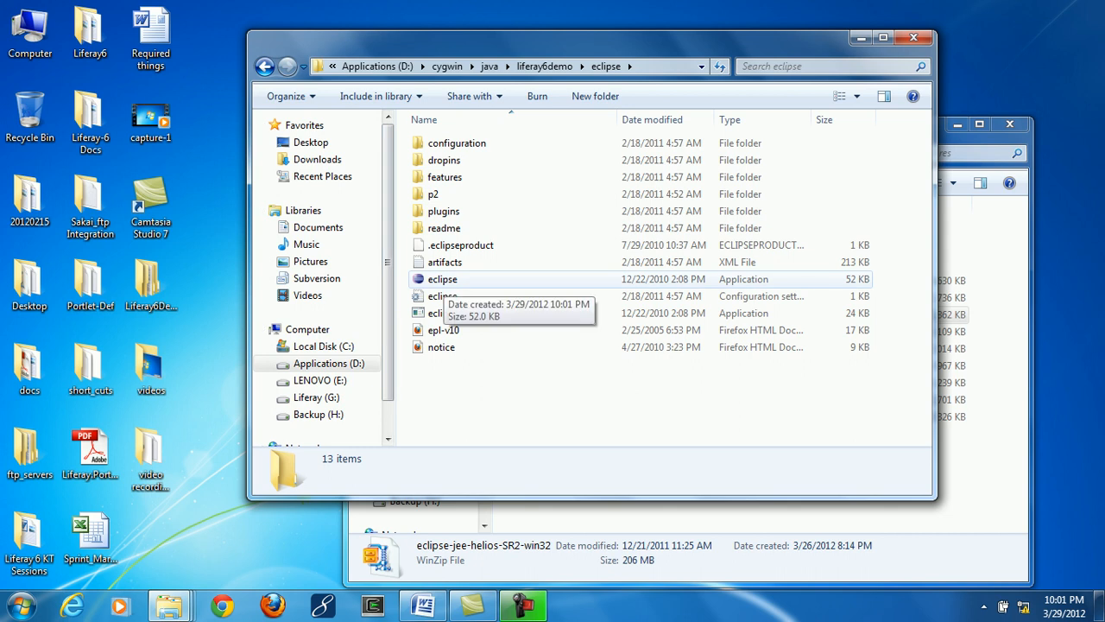
{"action": "left_click", "coordinate": [443, 279]}
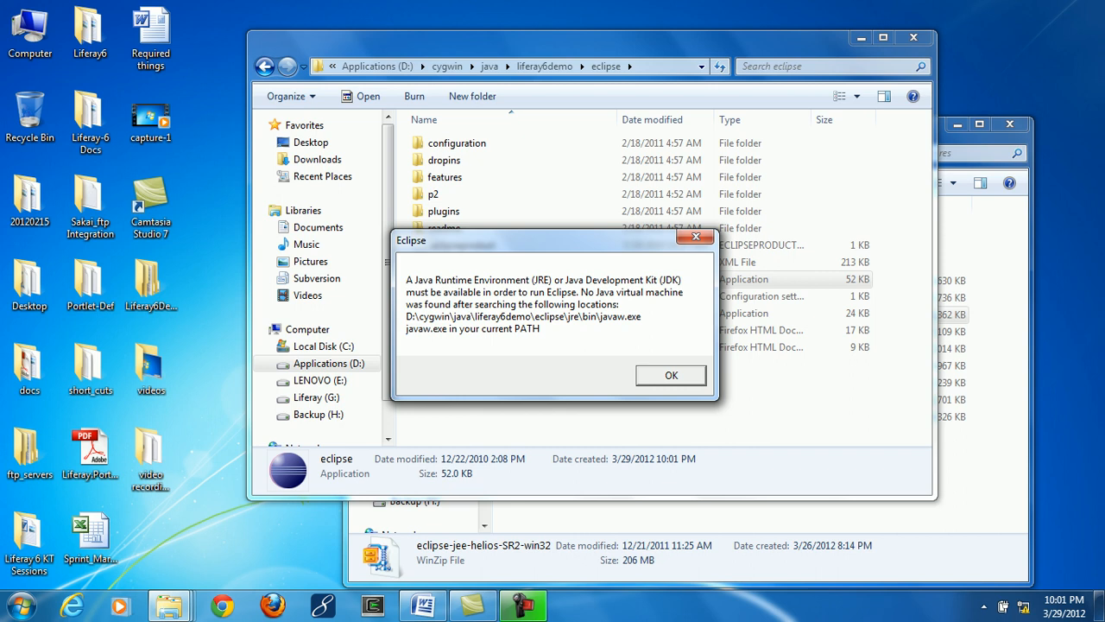
{"action": "key", "text": "Return"}
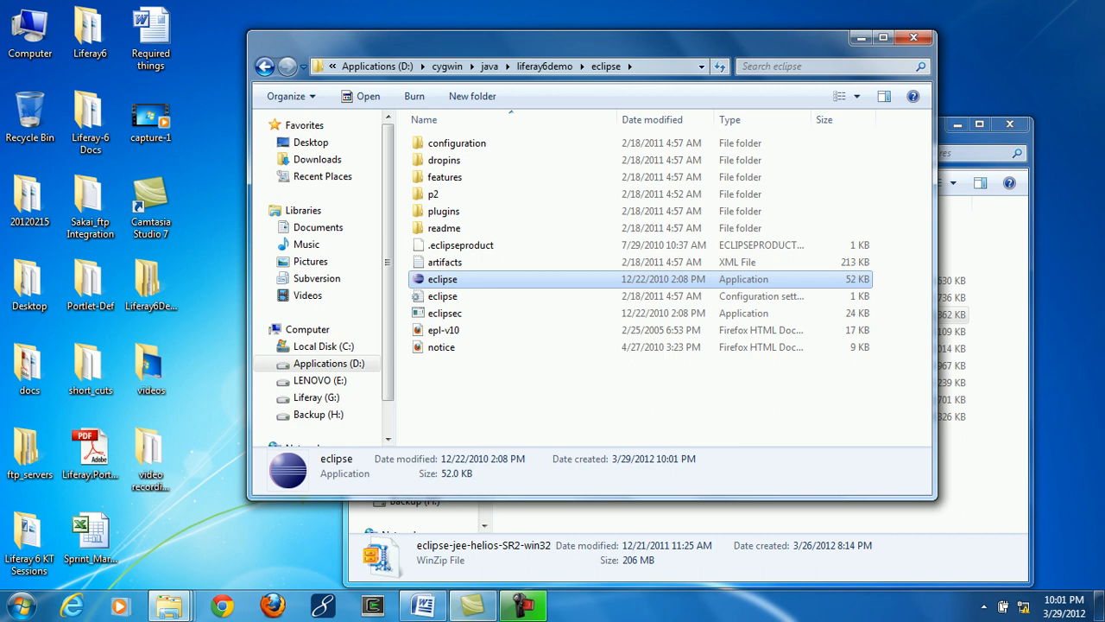
Copy the jre folder from Required Softwares into the extracted eclipse folder
{"action": "mouse_move", "coordinate": [169, 605]}
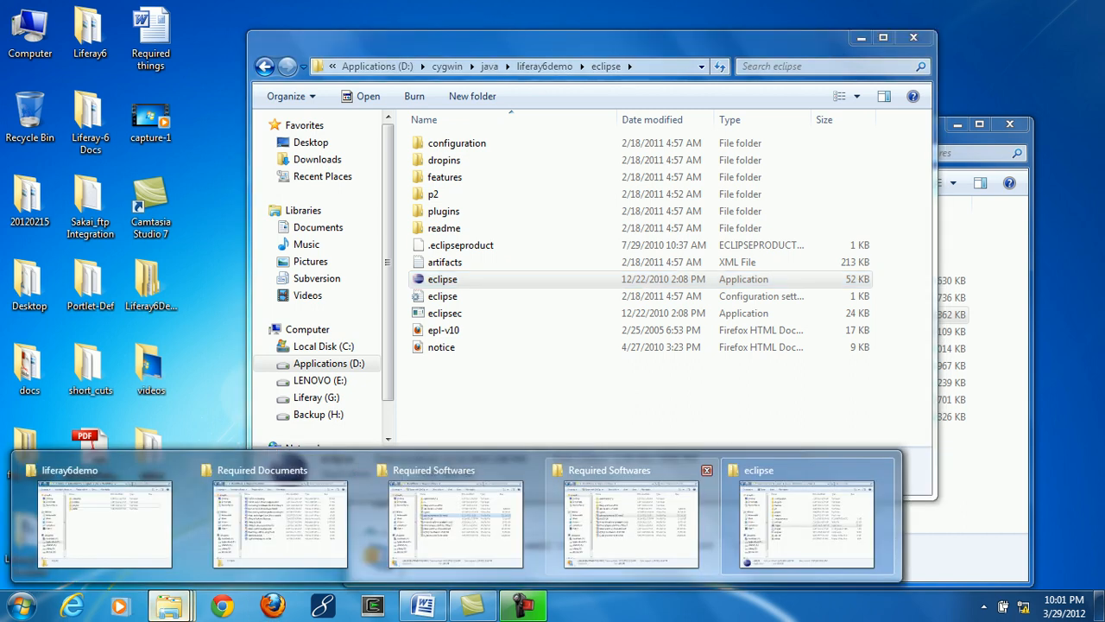
{"action": "left_click", "coordinate": [639, 518]}
{"action": "left_click", "coordinate": [656, 477]}
{"action": "left_click", "coordinate": [569, 247]}
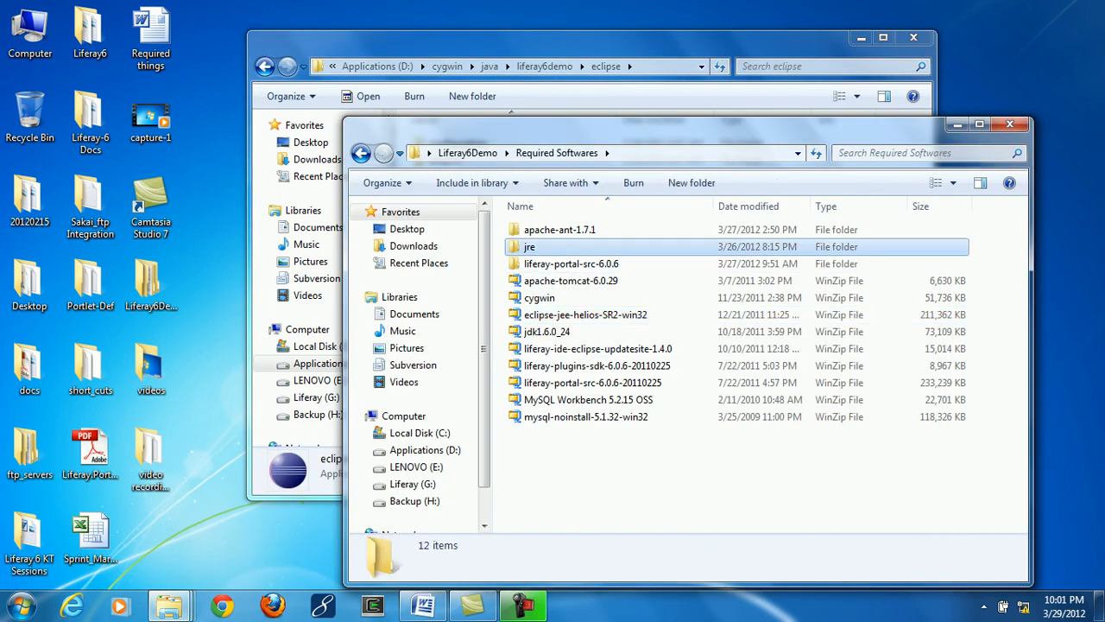
{"action": "left_click", "coordinate": [639, 43]}
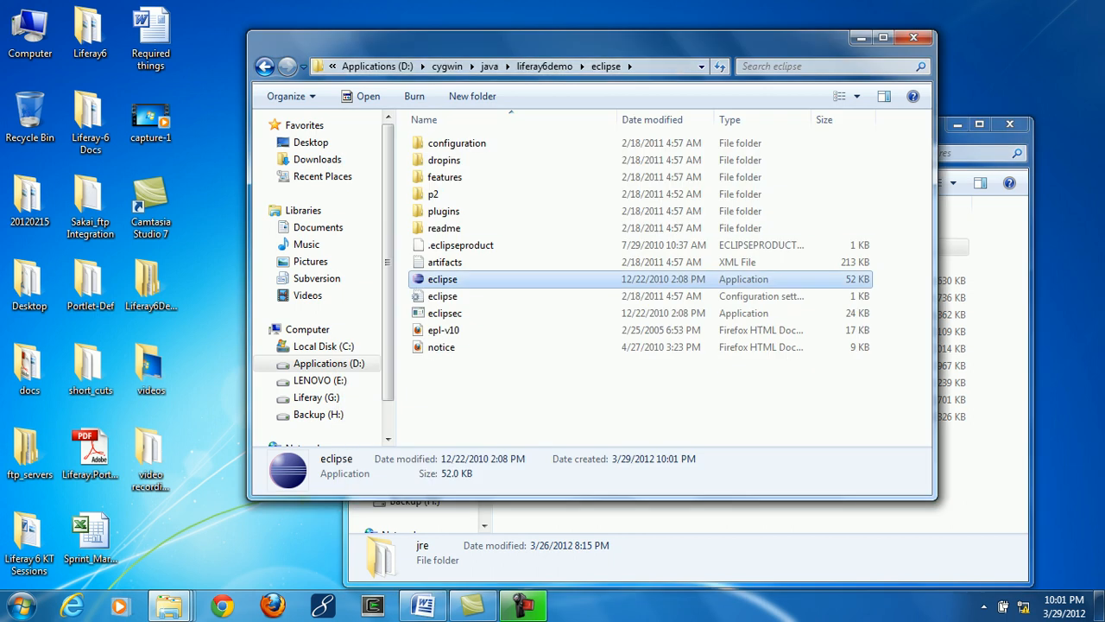
{"action": "left_click", "coordinate": [639, 397]}
{"action": "key", "text": "ctrl+v"}
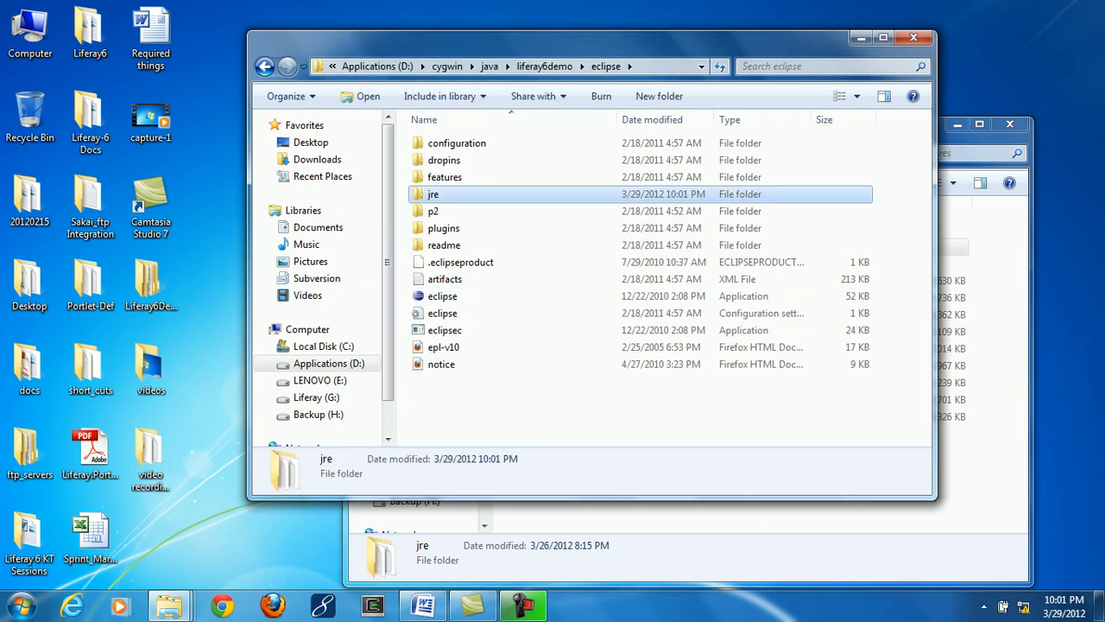
{"action": "left_click", "coordinate": [639, 399]}
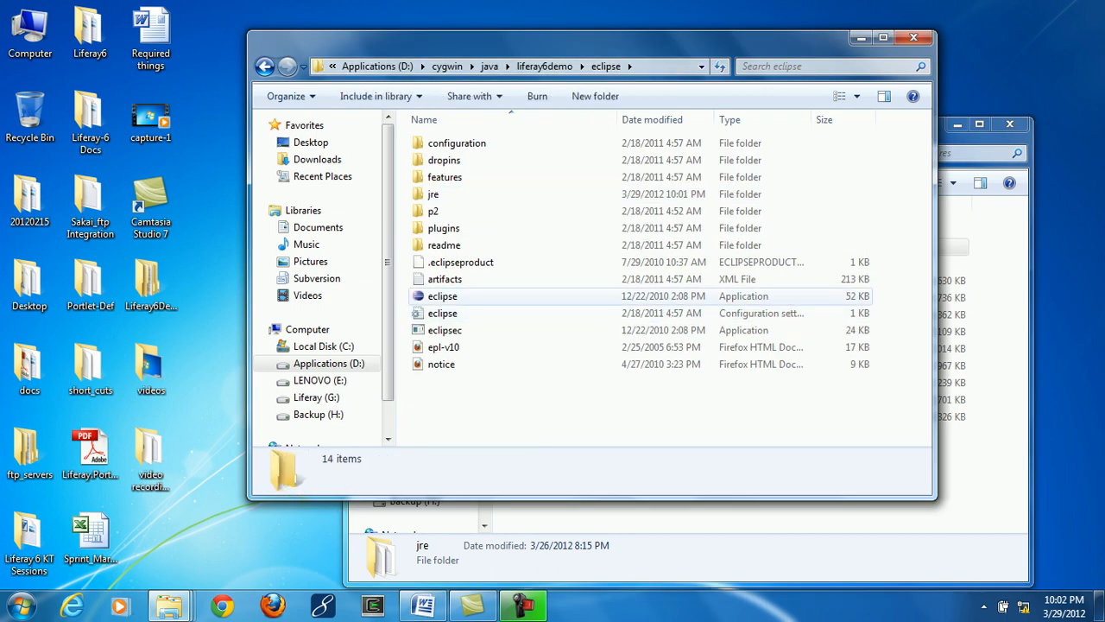
Start the eclipse application and minimize both open folder windows
{"action": "double_click", "coordinate": [442, 296]}
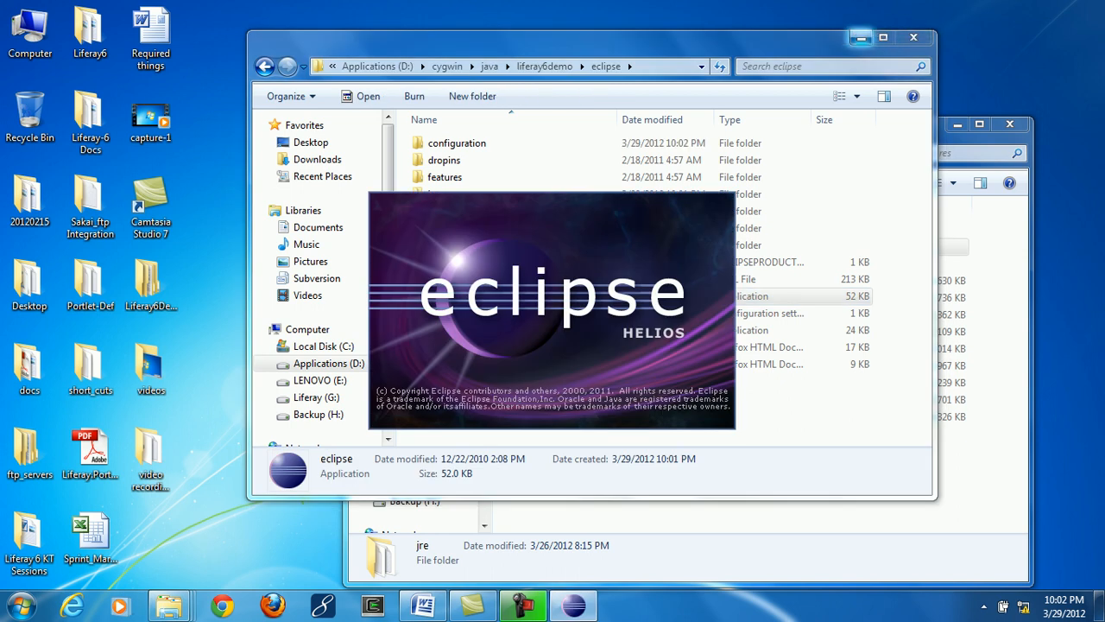
{"action": "left_click", "coordinate": [861, 37]}
{"action": "left_click", "coordinate": [957, 124]}
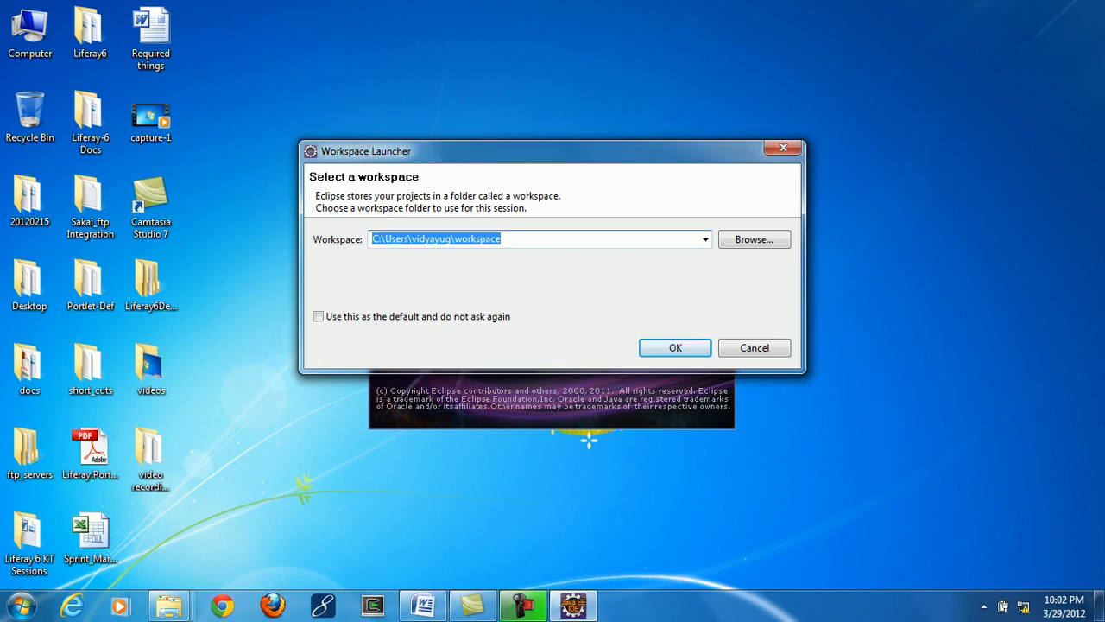
Choose D:\cygwin\java\liferay6demo as the Eclipse workspace directory
{"action": "left_click", "coordinate": [753, 240]}
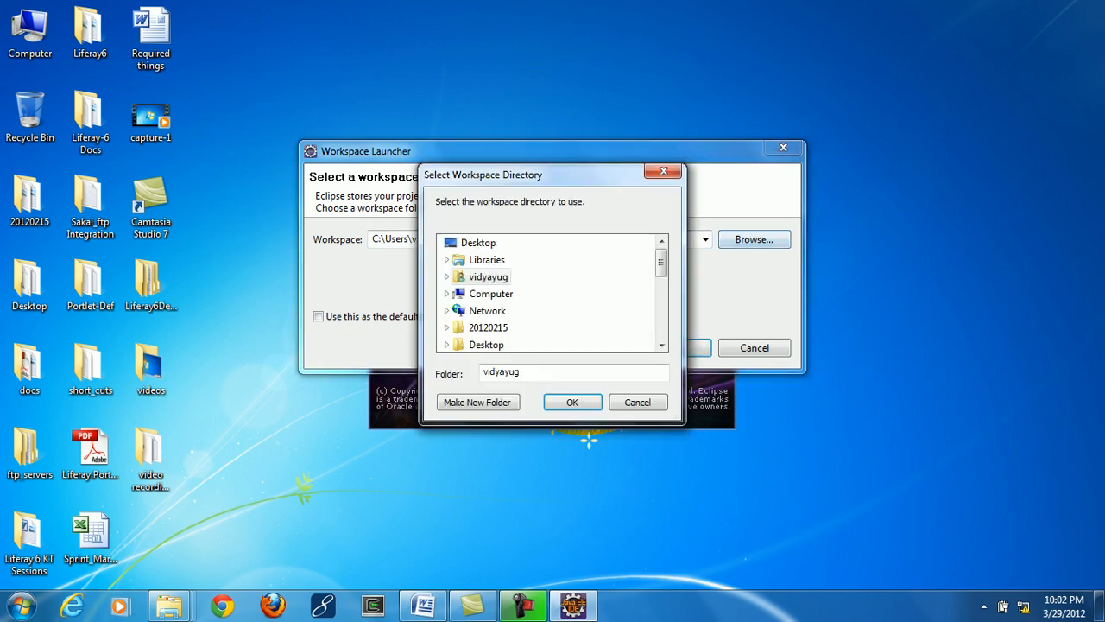
{"action": "left_click", "coordinate": [491, 293]}
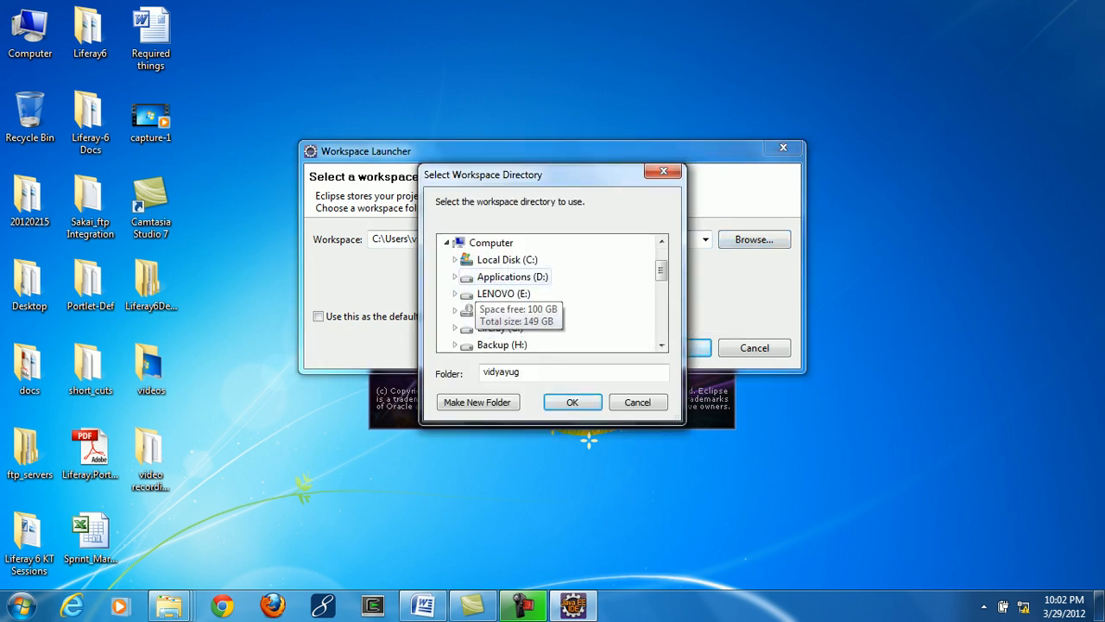
{"action": "left_click", "coordinate": [509, 277]}
{"action": "scroll", "coordinate": [522, 311], "scroll_direction": "down", "scroll_amount": 2}
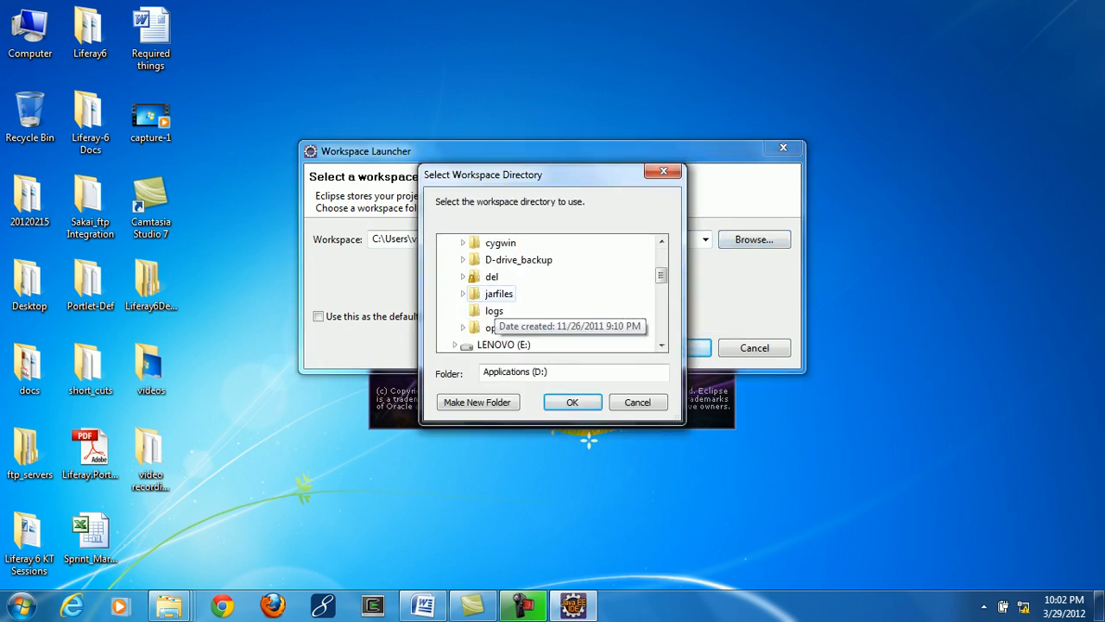
{"action": "left_click", "coordinate": [499, 243]}
{"action": "scroll", "coordinate": [501, 327], "scroll_direction": "down", "scroll_amount": 2}
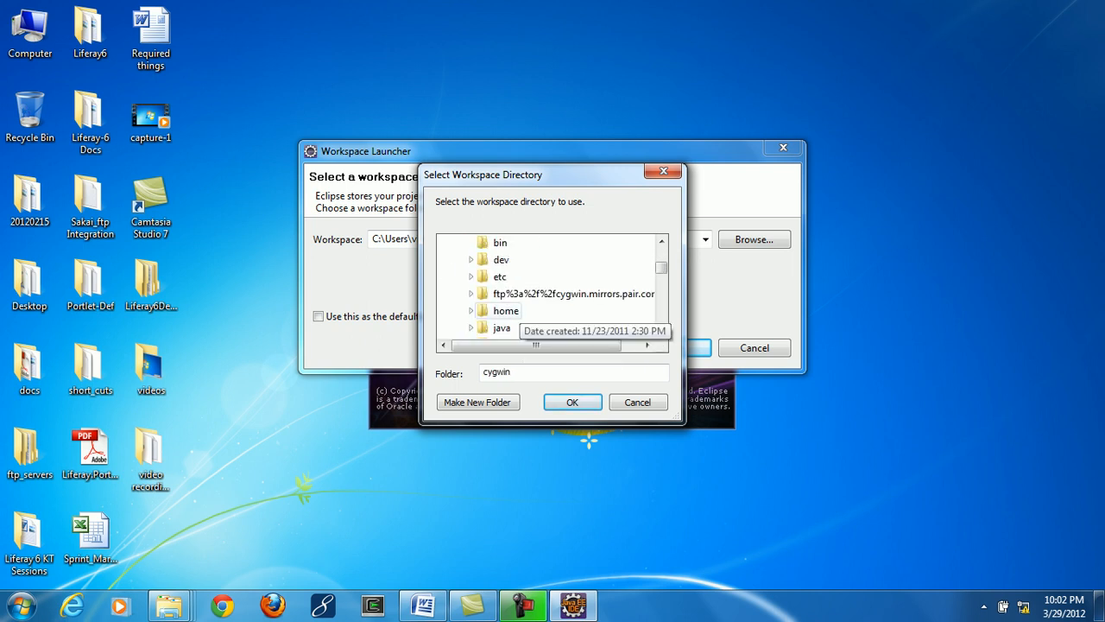
{"action": "left_click", "coordinate": [501, 328]}
{"action": "scroll", "coordinate": [536, 294], "scroll_direction": "down", "scroll_amount": 2}
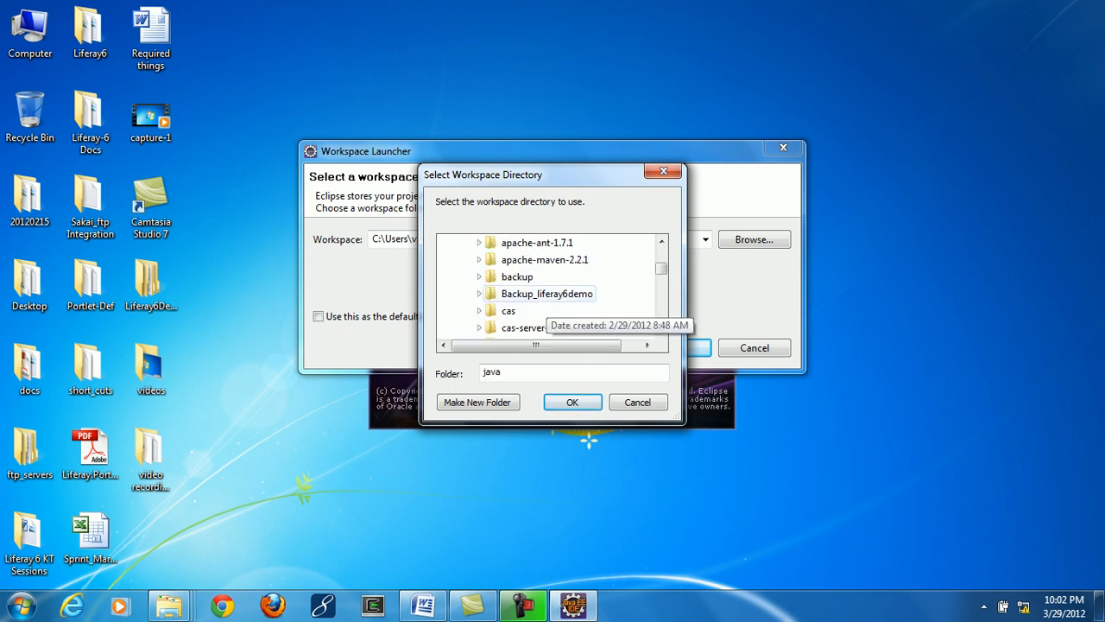
{"action": "scroll", "coordinate": [536, 293], "scroll_direction": "down", "scroll_amount": 2}
{"action": "left_click", "coordinate": [530, 328]}
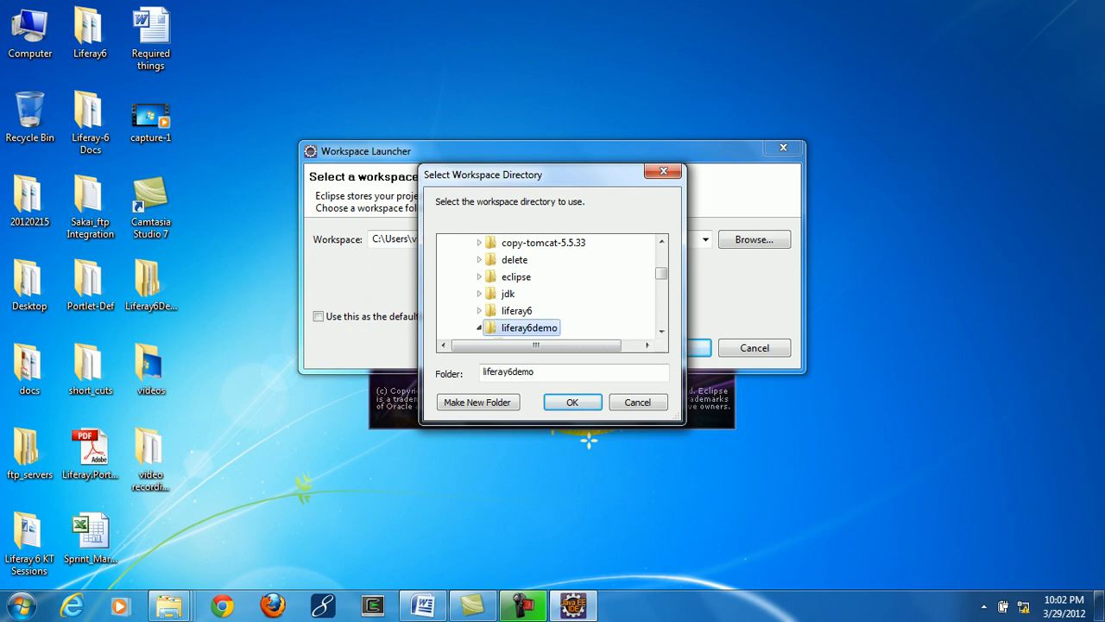
{"action": "left_click", "coordinate": [573, 401]}
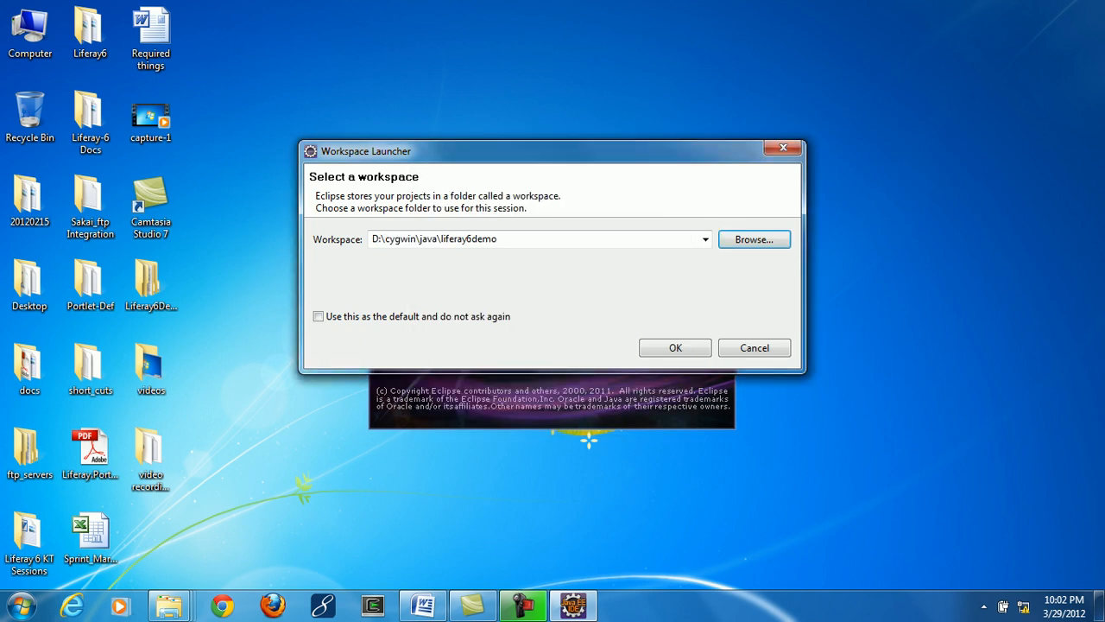
Make the chosen workspace the default without asking again, open it, and close the Welcome page
{"action": "left_click", "coordinate": [318, 317]}
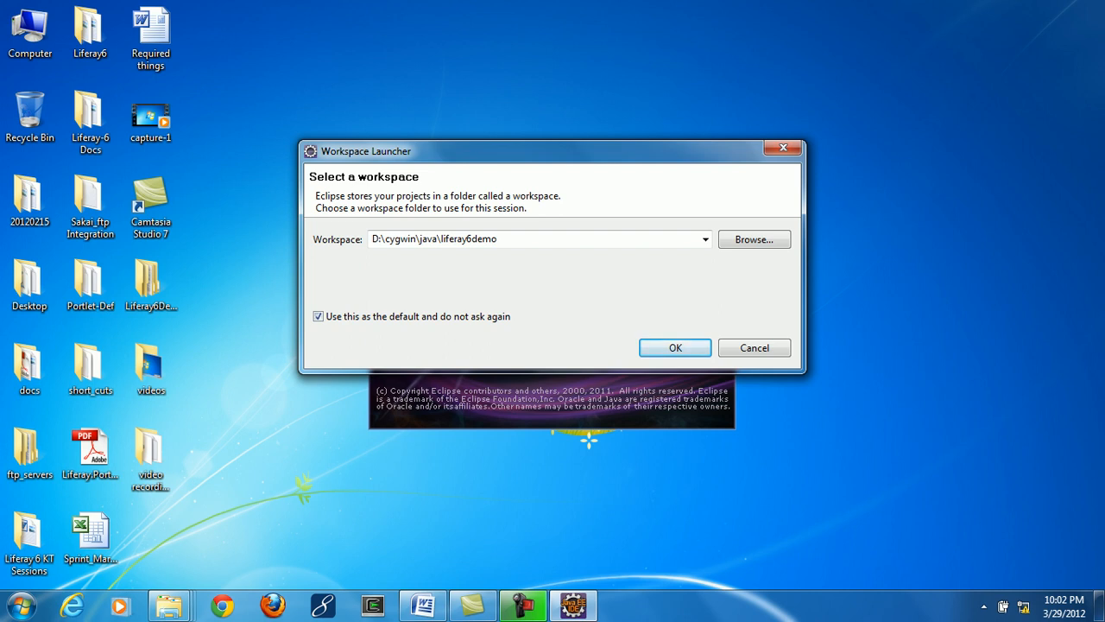
{"action": "key", "text": "Return"}
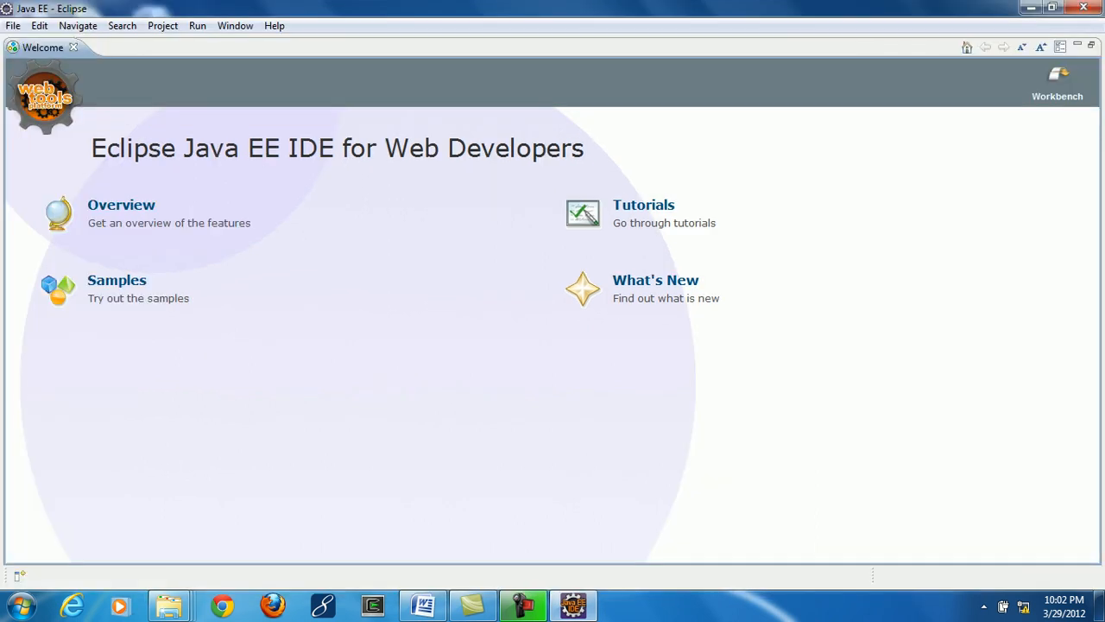
{"action": "left_click", "coordinate": [74, 47]}
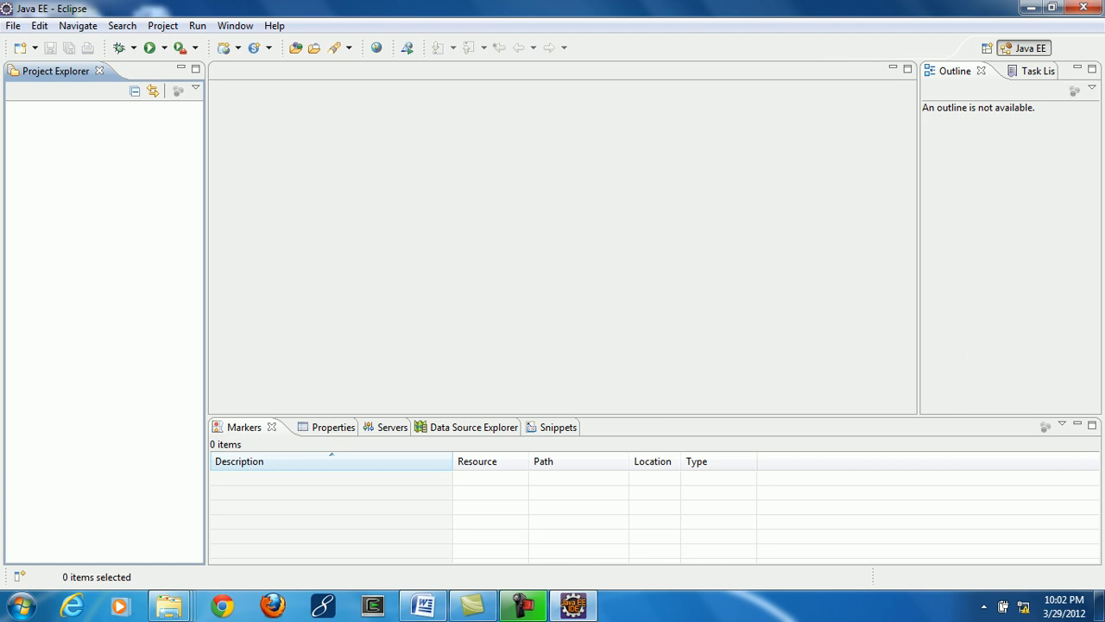
Check the Helios update site URLs in the Liferay_6_SetUp Word document, highlight the nightly URL, and return to Eclipse
{"action": "left_click", "coordinate": [423, 607]}
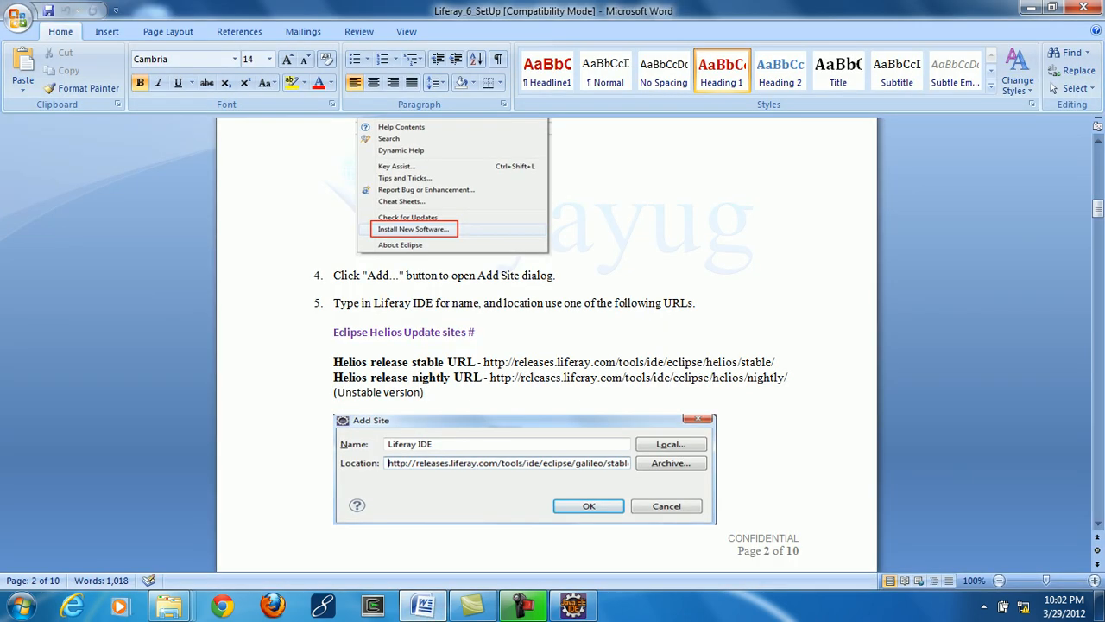
{"action": "left_click_drag", "start_coordinate": [490, 377], "coordinate": [787, 377]}
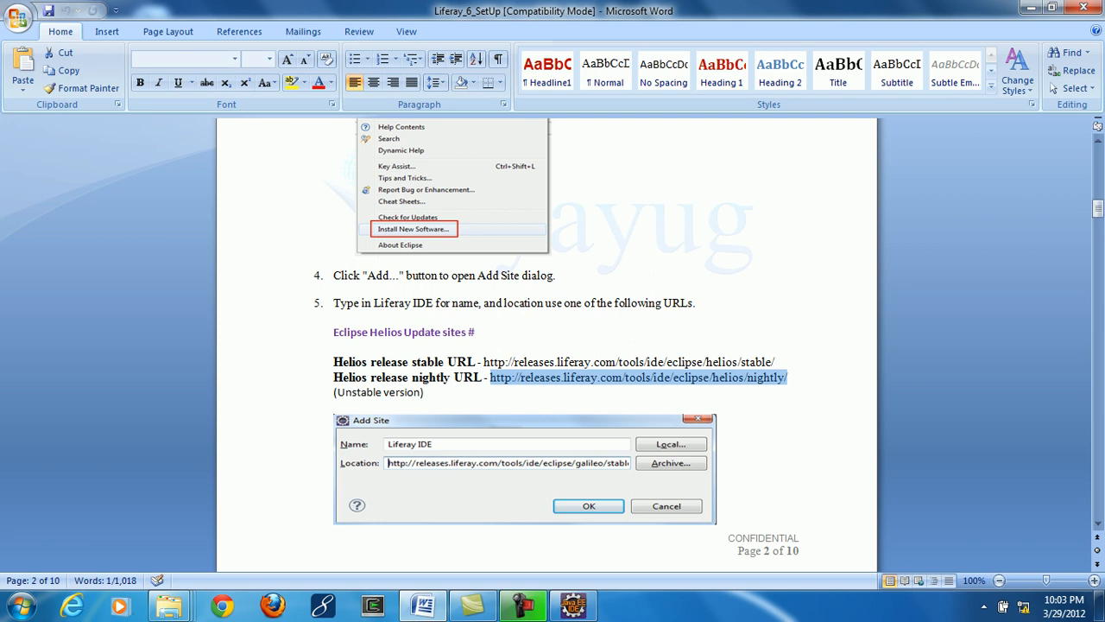
{"action": "left_click", "coordinate": [1031, 7]}
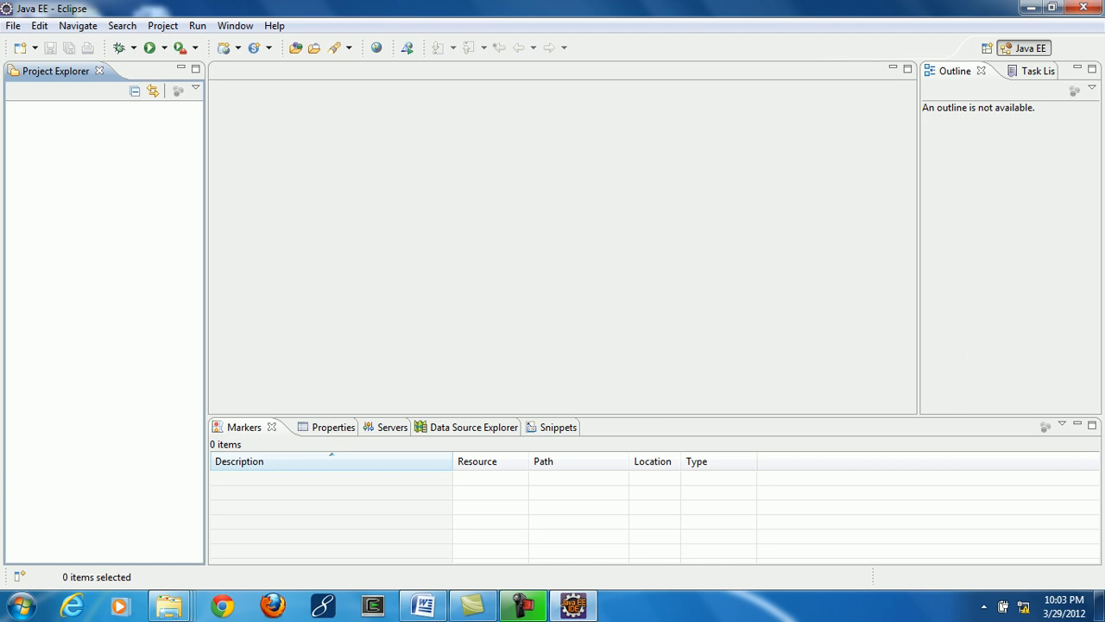
Start installing new software and add a repository named Liferay IDE
{"action": "left_click", "coordinate": [275, 25]}
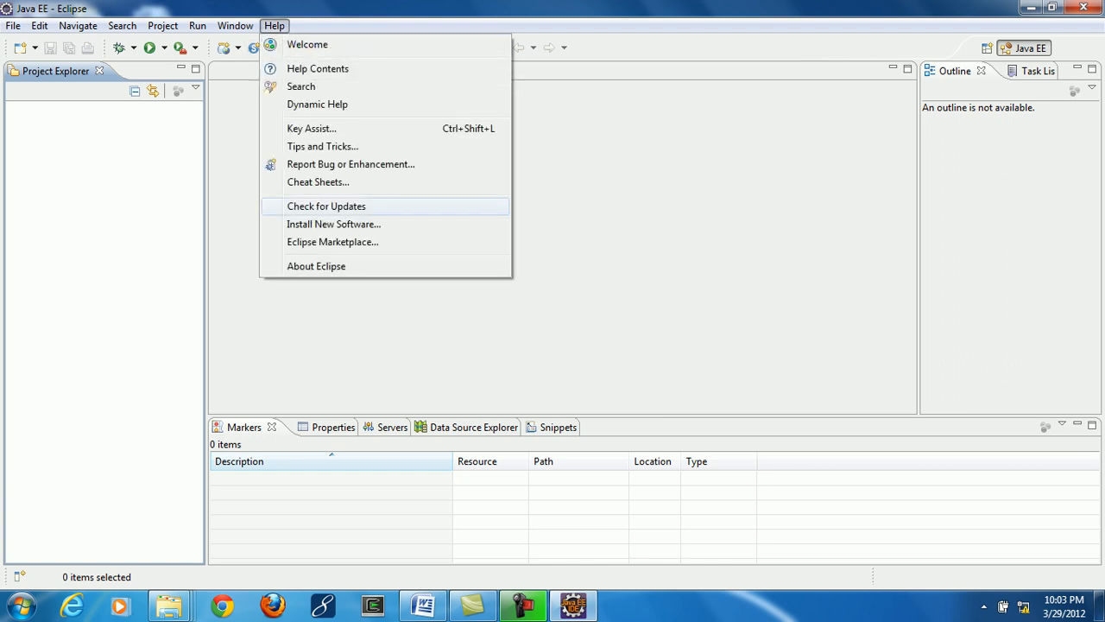
{"action": "left_click", "coordinate": [333, 224]}
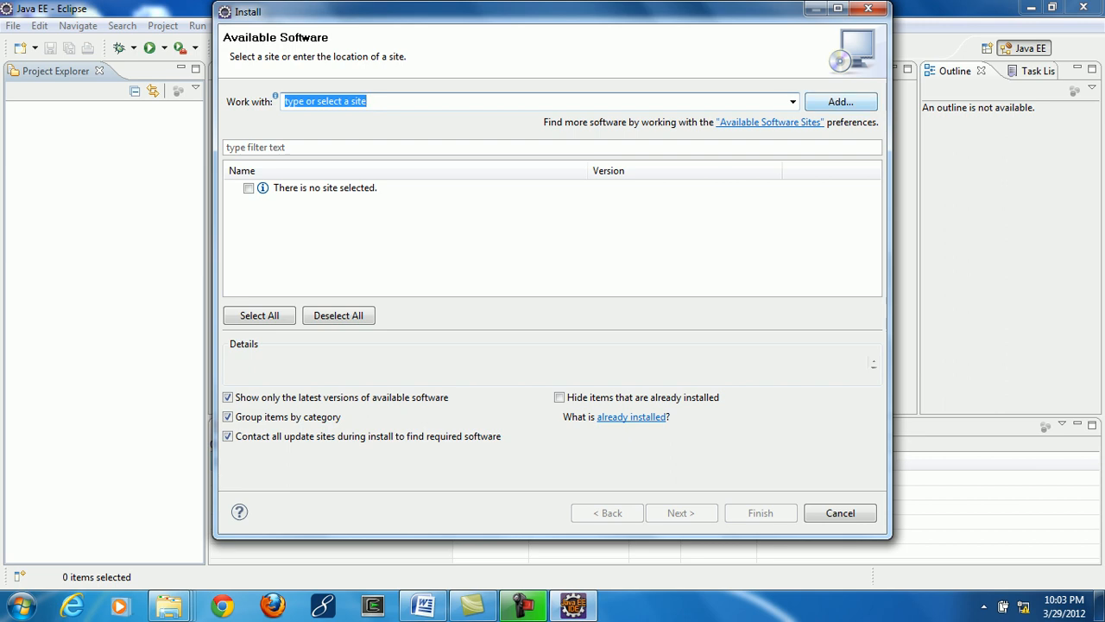
{"action": "left_click", "coordinate": [841, 102]}
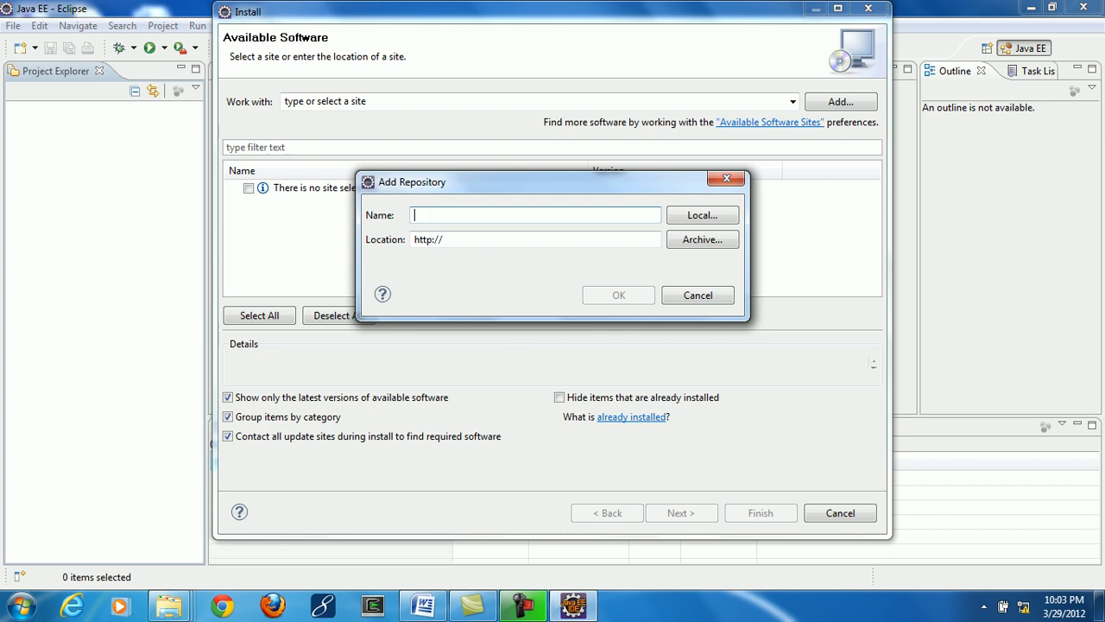
{"action": "type", "text": "Liferay IDE"}
{"action": "key", "text": "BackSpace"}
{"action": "type", "text": "E"}
Set the repository location to the liferay-ide-eclipse-updatesite-1.4.0 archive in Required Softwares and confirm the new repository
{"action": "left_click", "coordinate": [702, 239]}
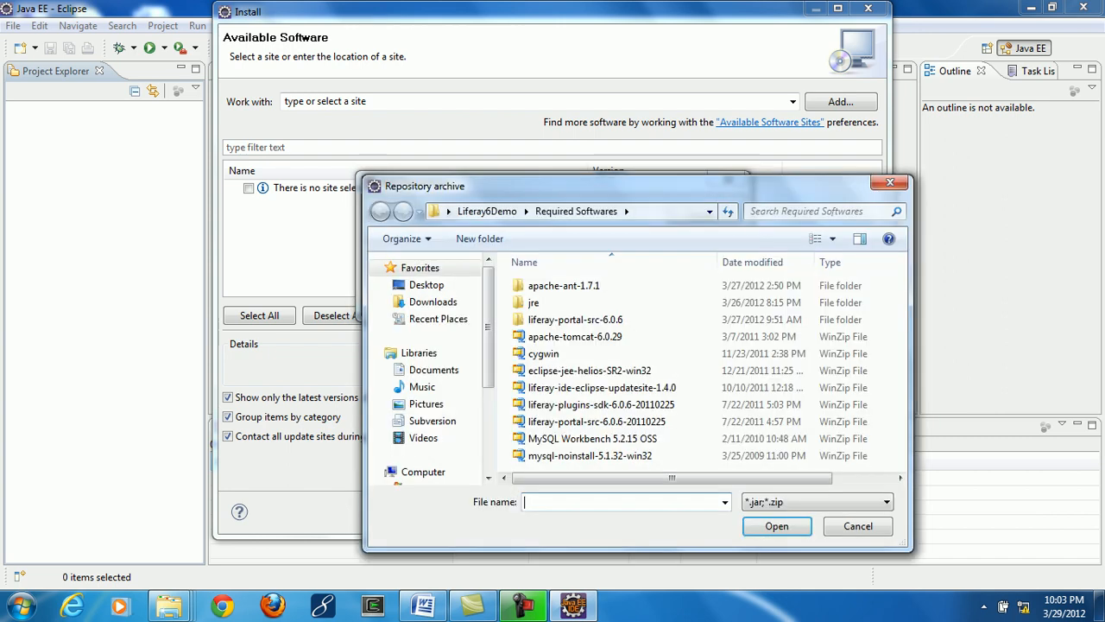
{"action": "left_click_drag", "start_coordinate": [499, 185], "coordinate": [418, 106]}
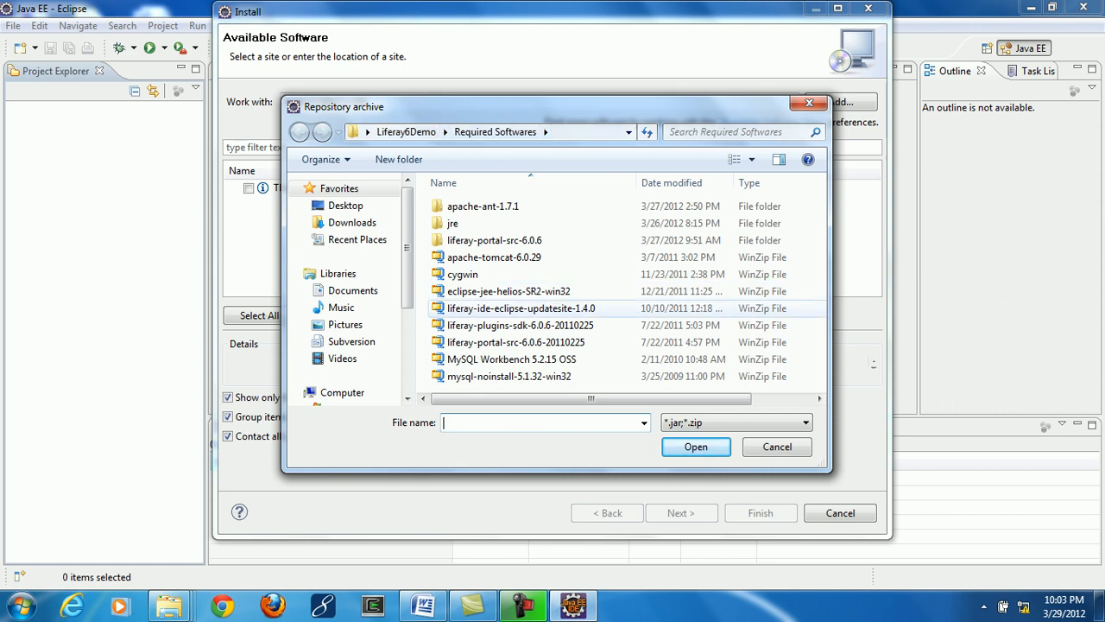
{"action": "left_click", "coordinate": [518, 308]}
{"action": "left_click", "coordinate": [696, 446]}
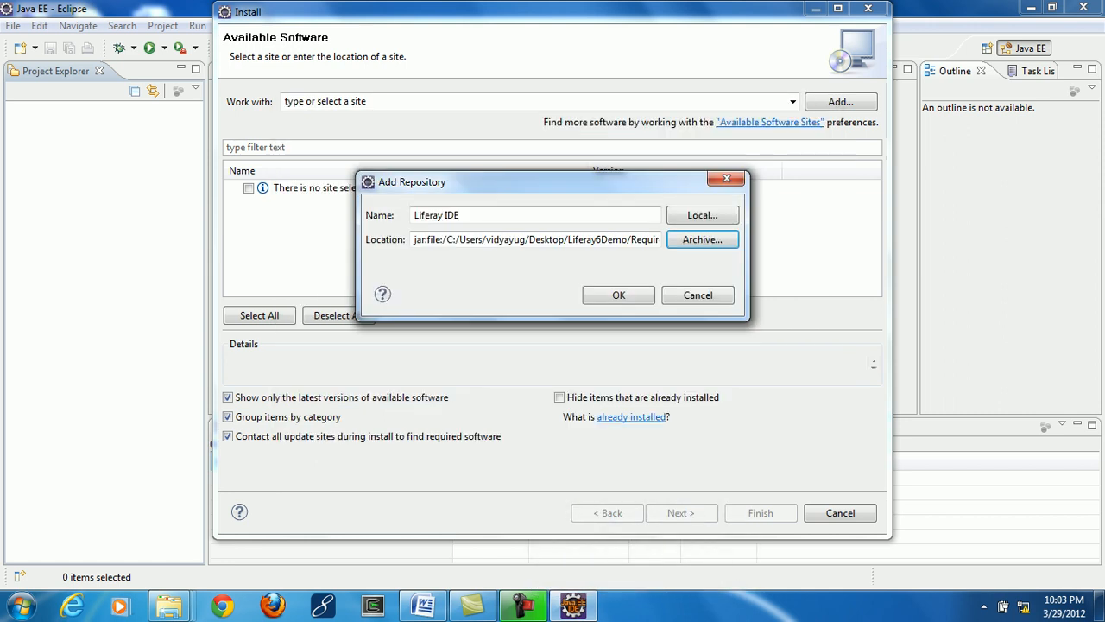
{"action": "key", "text": "Return"}
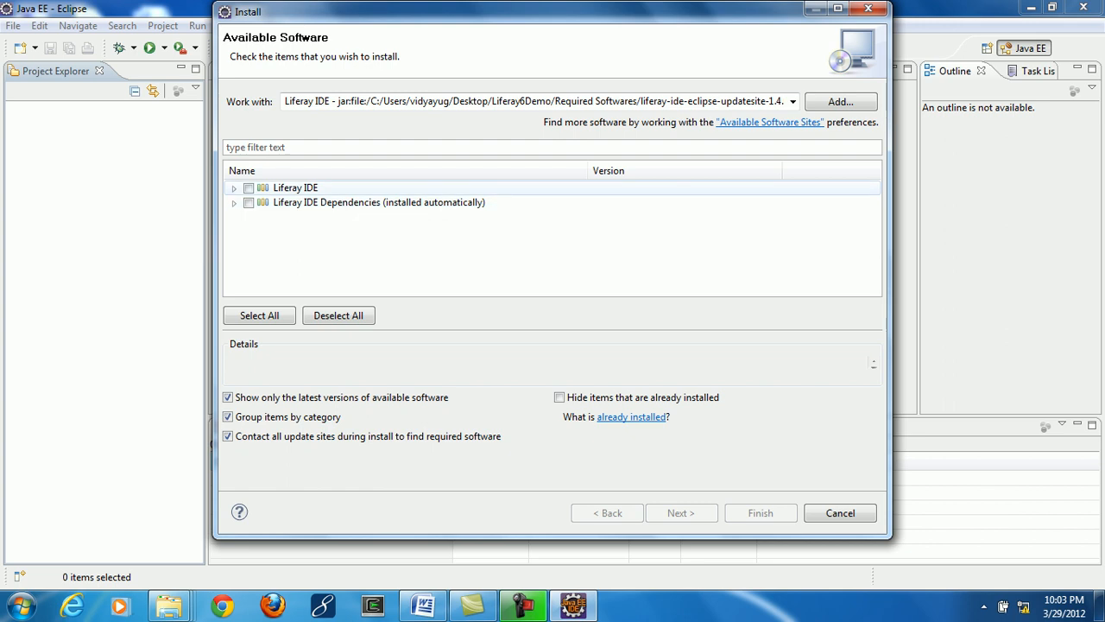
Select Liferay IDE and Liferay IDE Dependencies for installation and proceed past the install details to the license review
{"action": "left_click", "coordinate": [248, 188]}
{"action": "left_click", "coordinate": [249, 203]}
{"action": "key", "text": "Return"}
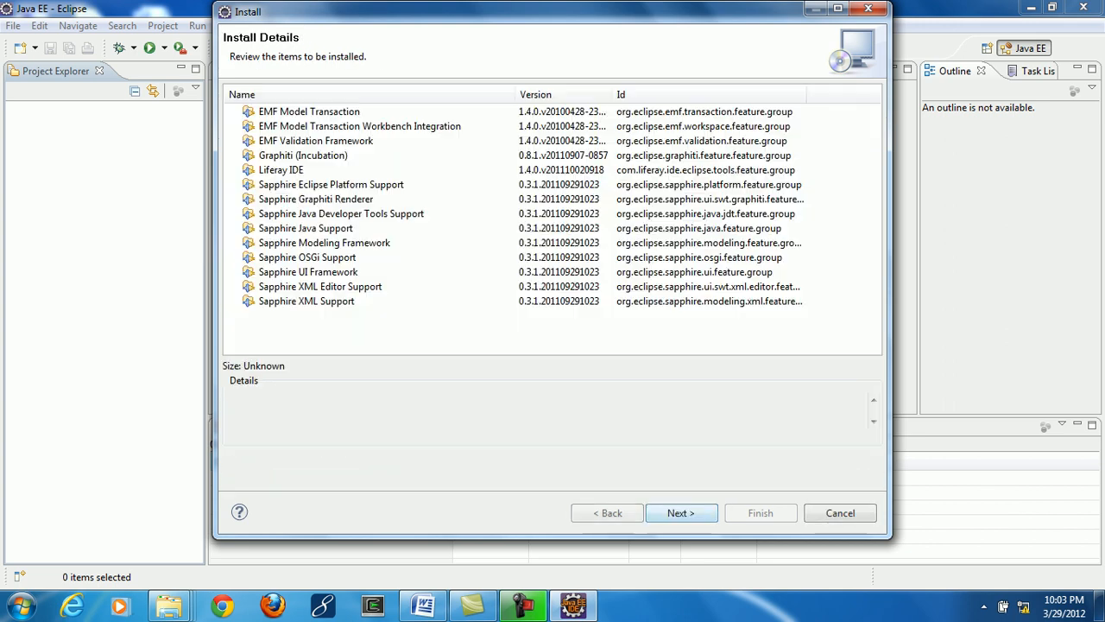
{"action": "key", "text": "Return"}
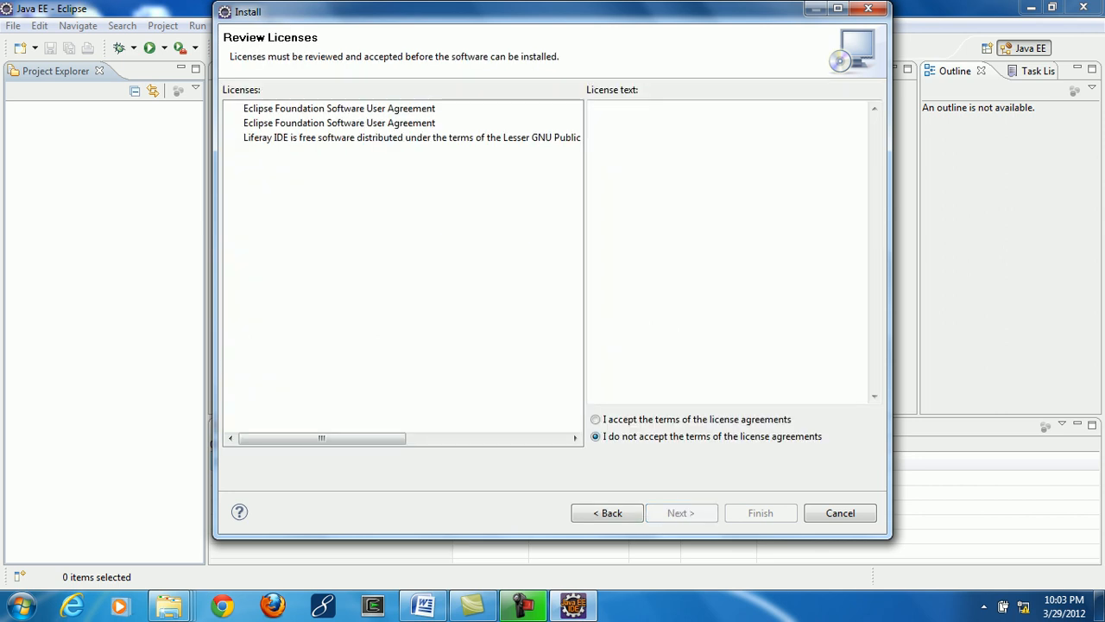
Accept the license agreements, complete the installation allowing unsigned content, and restart Eclipse
{"action": "left_click", "coordinate": [596, 420]}
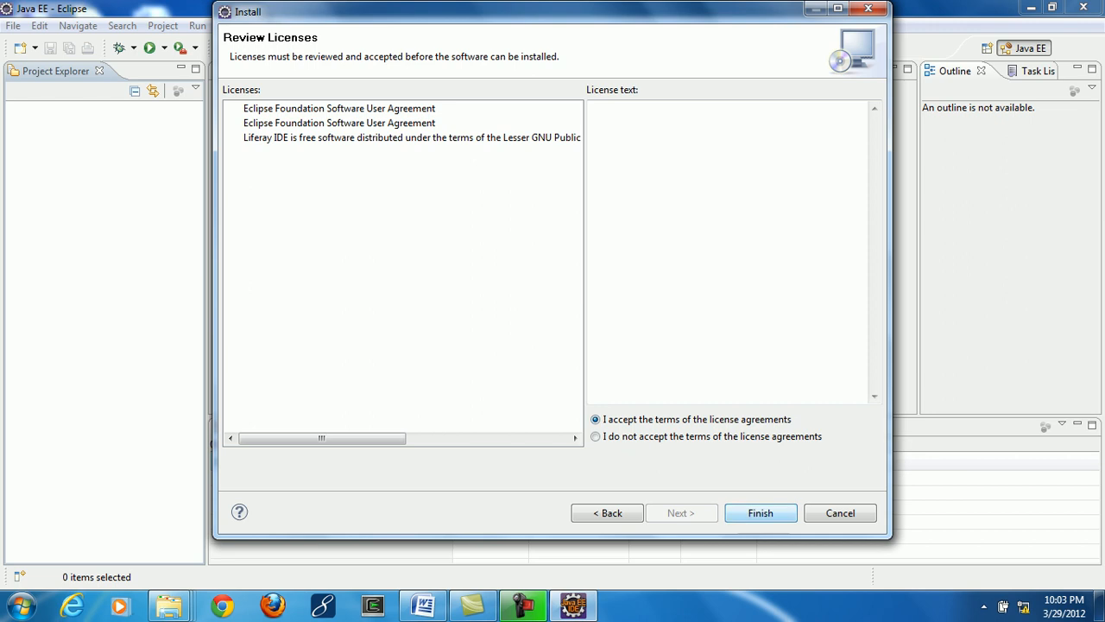
{"action": "left_click", "coordinate": [761, 513]}
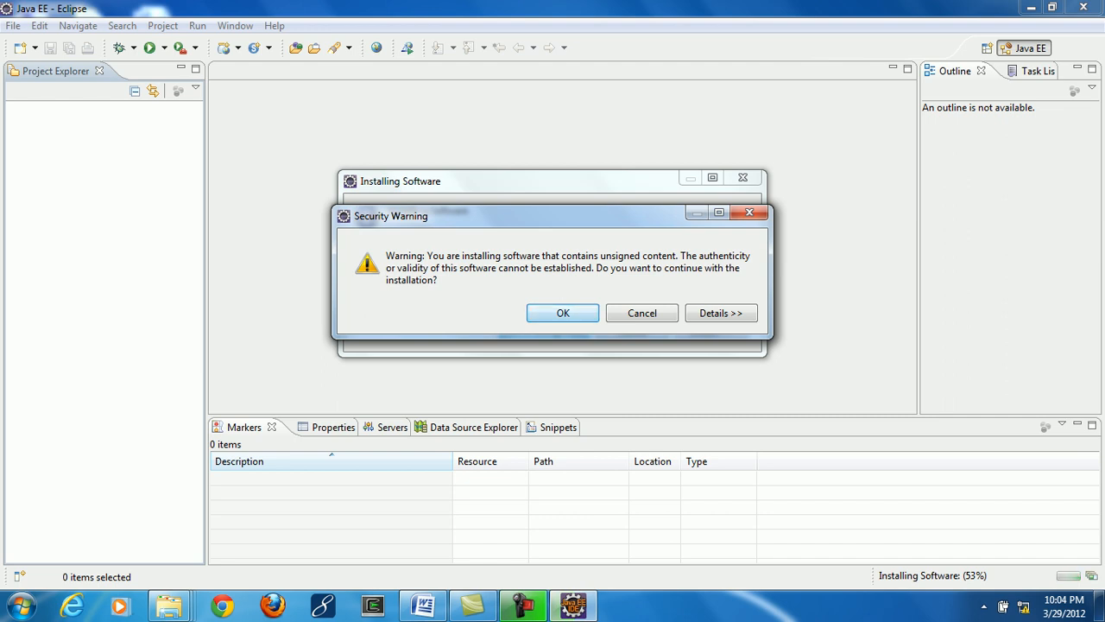
{"action": "key", "text": "Return"}
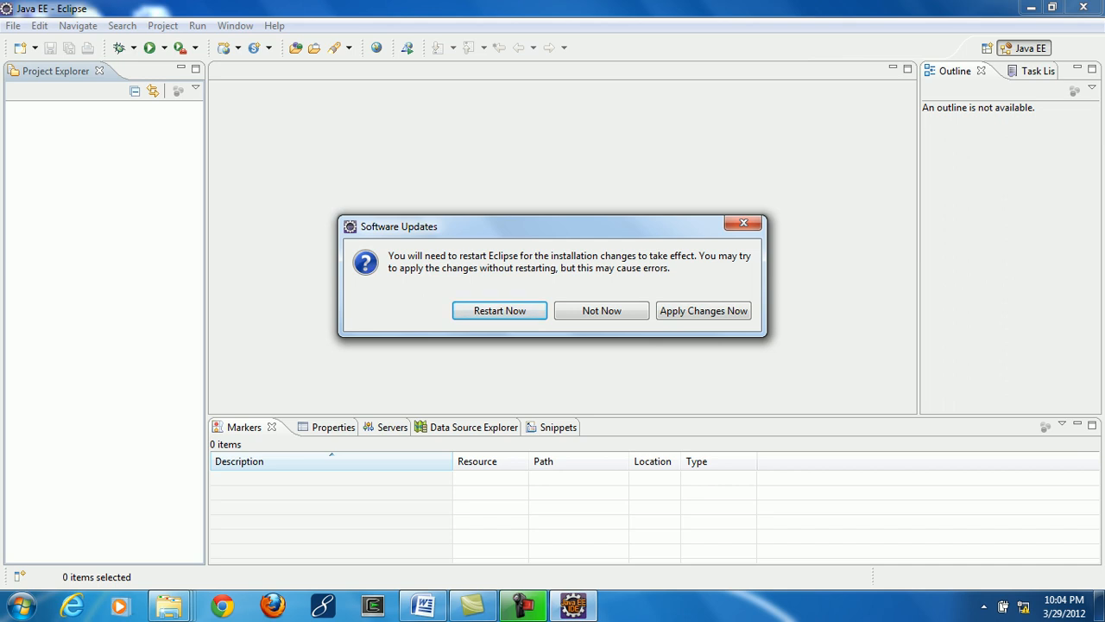
{"action": "key", "text": "Return"}
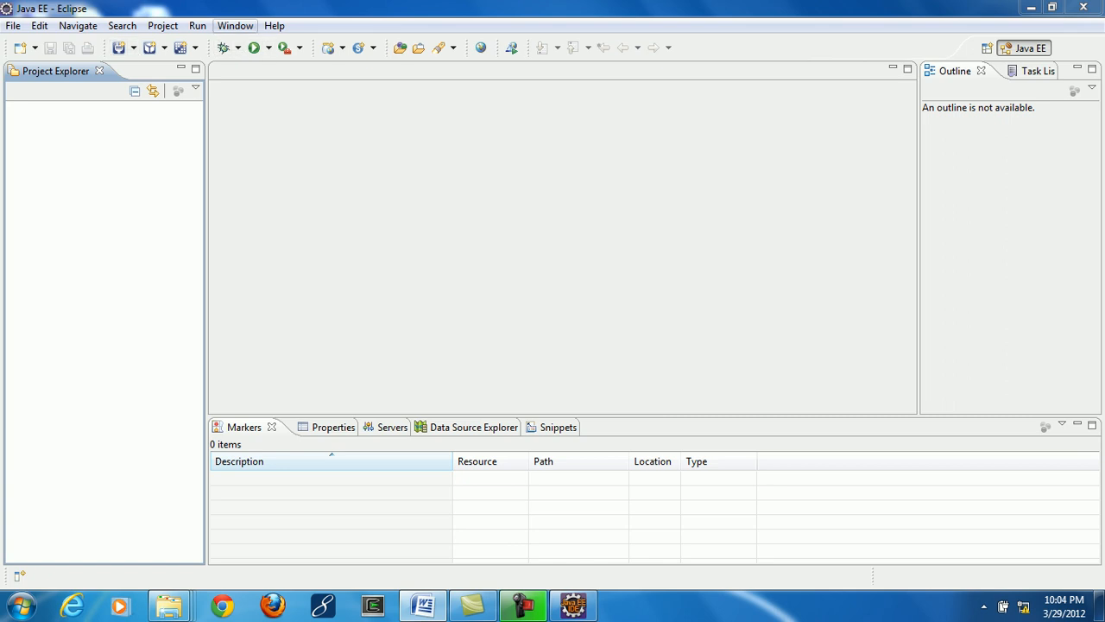
Check the About Eclipse dialog and the newly added toolbar menus for the Liferay plugin
{"action": "left_click", "coordinate": [235, 26]}
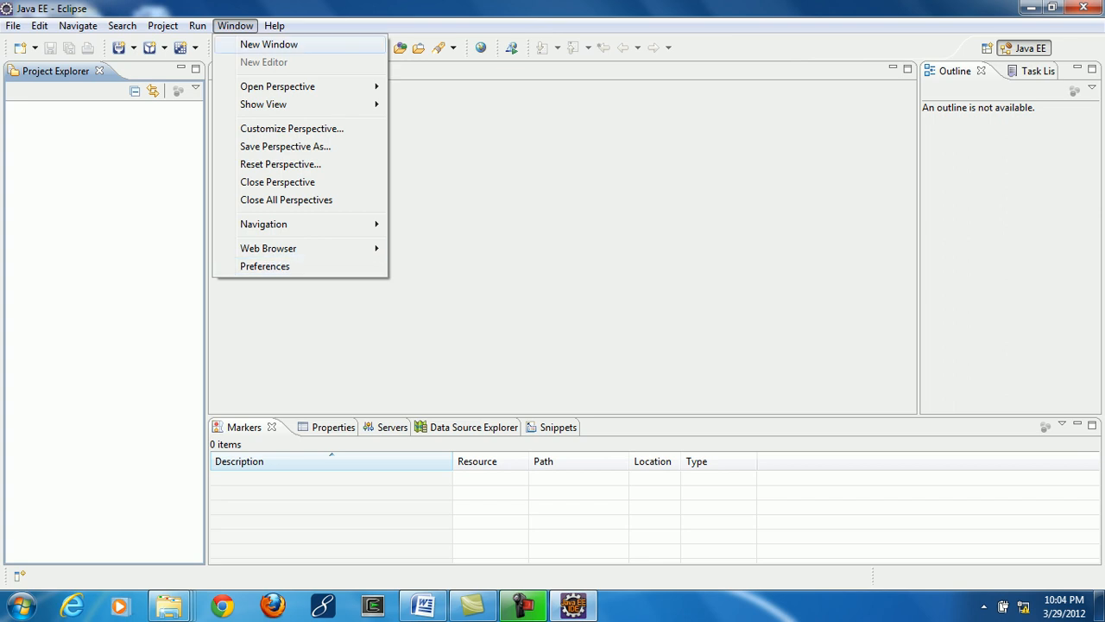
{"action": "left_click", "coordinate": [274, 26]}
{"action": "left_click", "coordinate": [275, 26]}
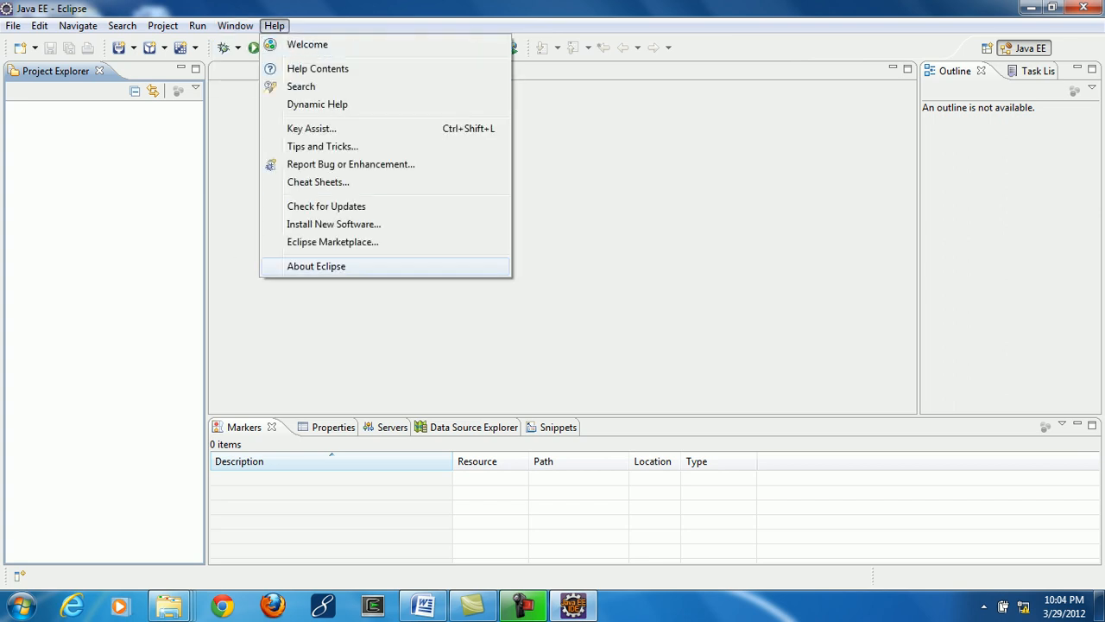
{"action": "left_click", "coordinate": [316, 266]}
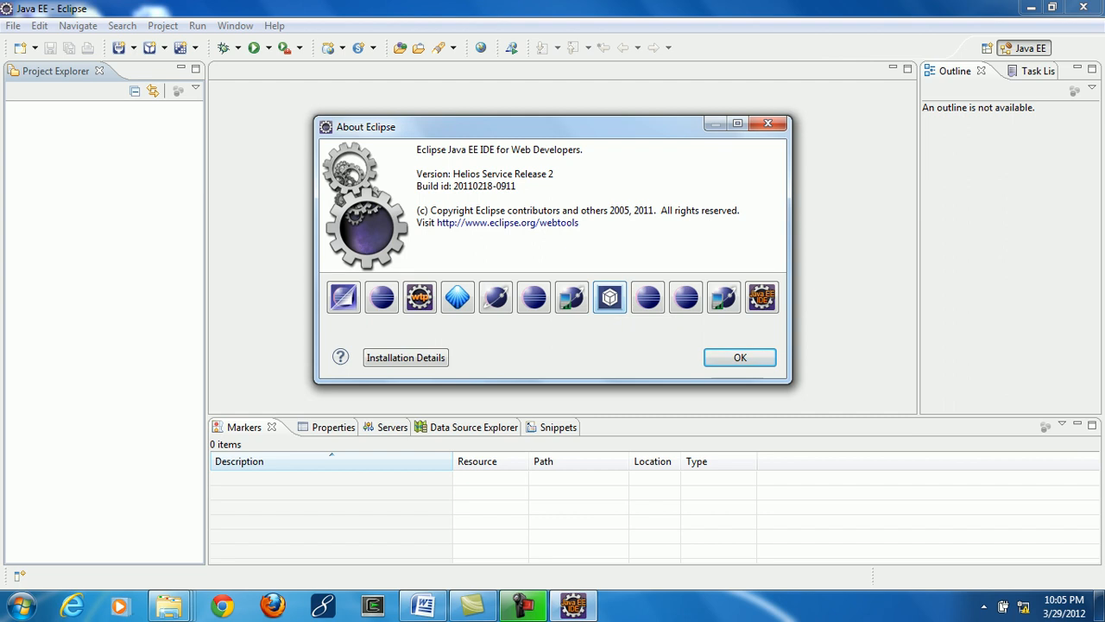
{"action": "key", "text": "Escape"}
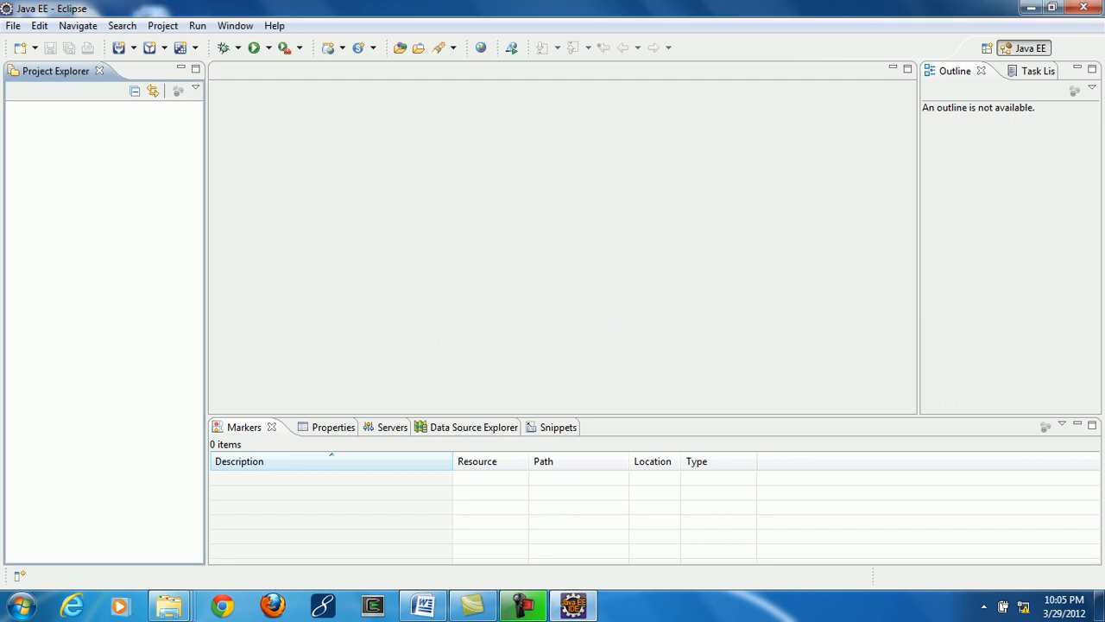
{"action": "left_click", "coordinate": [133, 48]}
{"action": "left_click", "coordinate": [164, 47]}
{"action": "left_click", "coordinate": [196, 48]}
{"action": "key", "text": "Escape"}
Open the Liferay Installed Plugin SDKs preferences and start adding a new SDK
{"action": "left_click", "coordinate": [235, 26]}
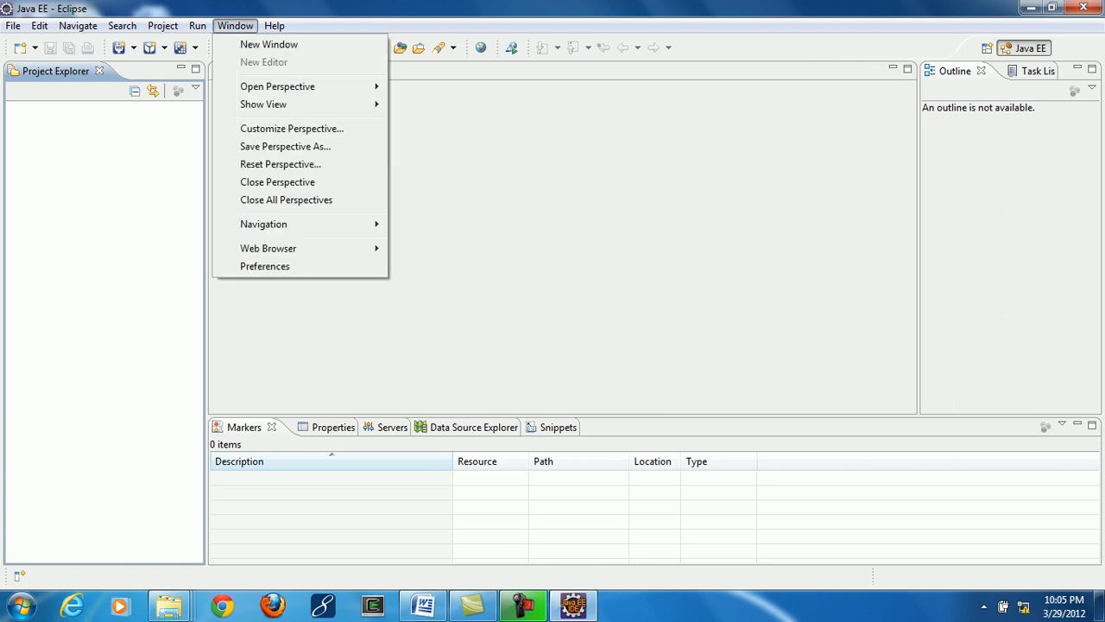
{"action": "left_click", "coordinate": [264, 266]}
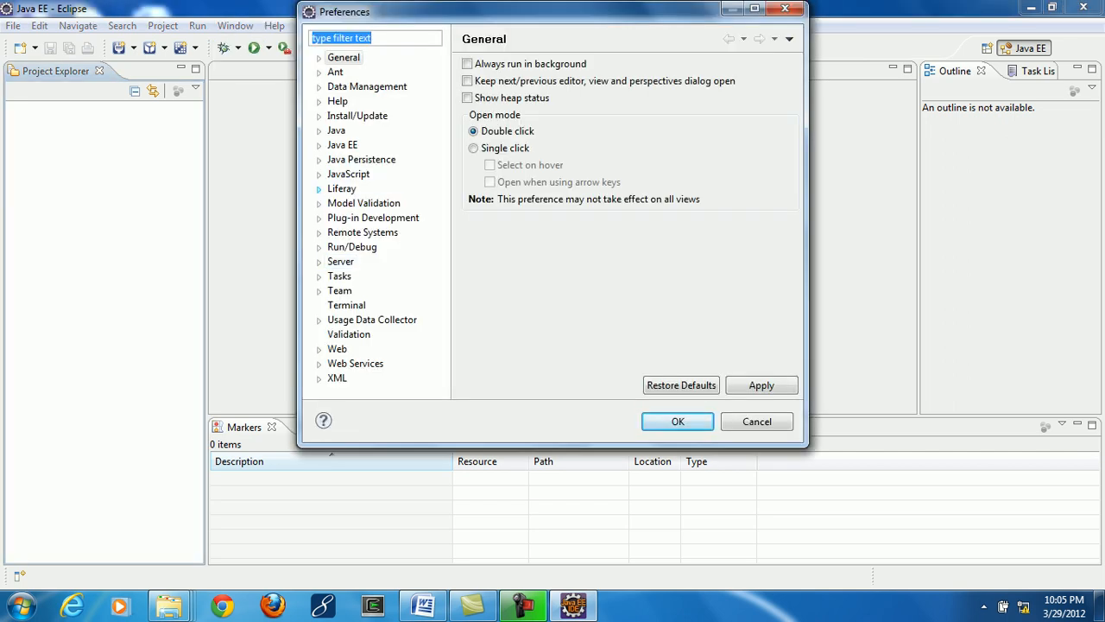
{"action": "left_click", "coordinate": [319, 188]}
{"action": "left_click", "coordinate": [386, 203]}
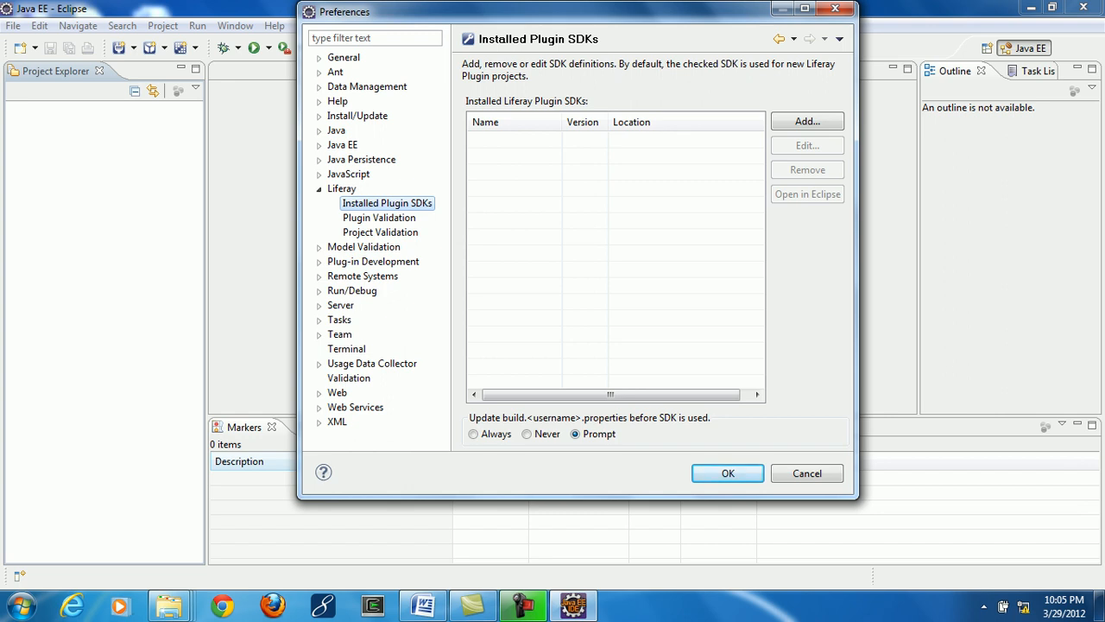
{"action": "left_click", "coordinate": [807, 120]}
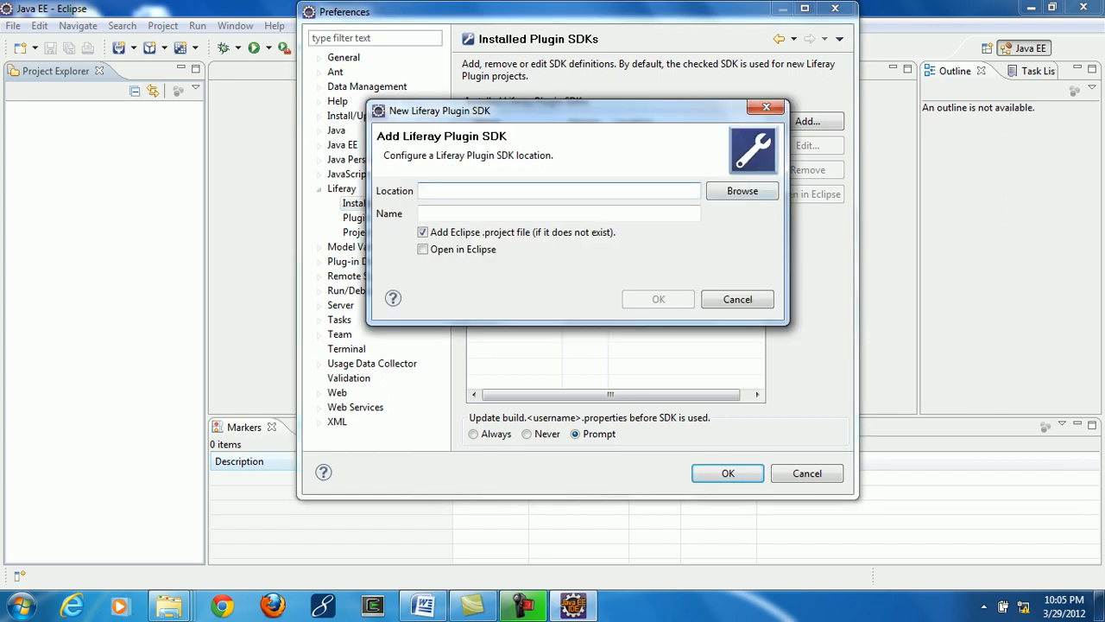
Register D:\cygwin\java\liferay6demo\plugins as the Liferay plugin SDK with the name plugins, and save the preferences
{"action": "left_click", "coordinate": [743, 191]}
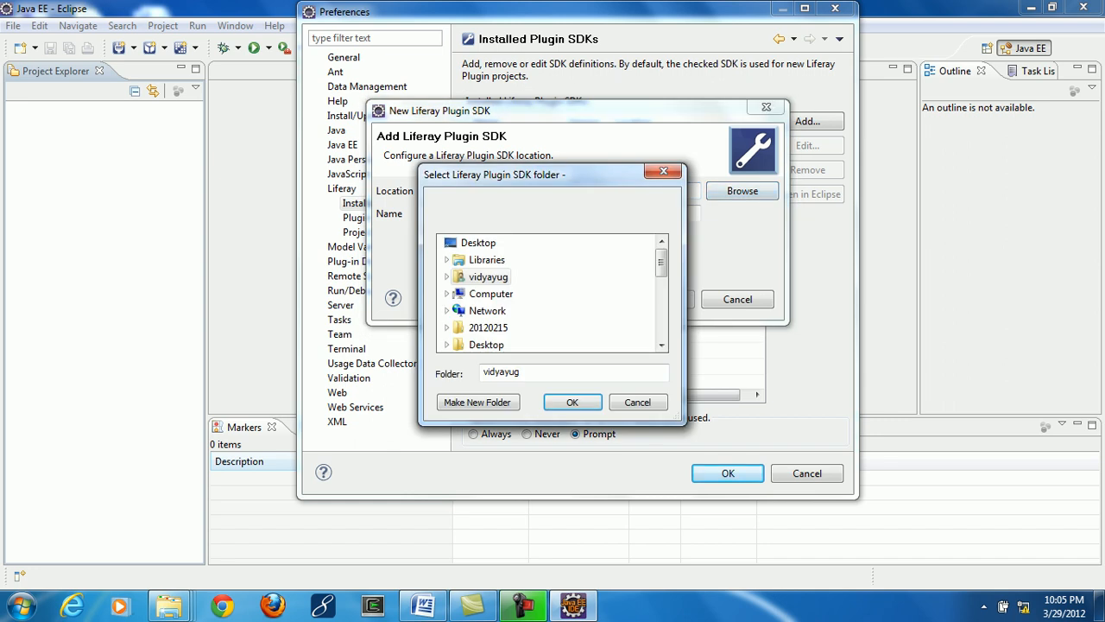
{"action": "left_click_drag", "start_coordinate": [662, 263], "coordinate": [662, 298]}
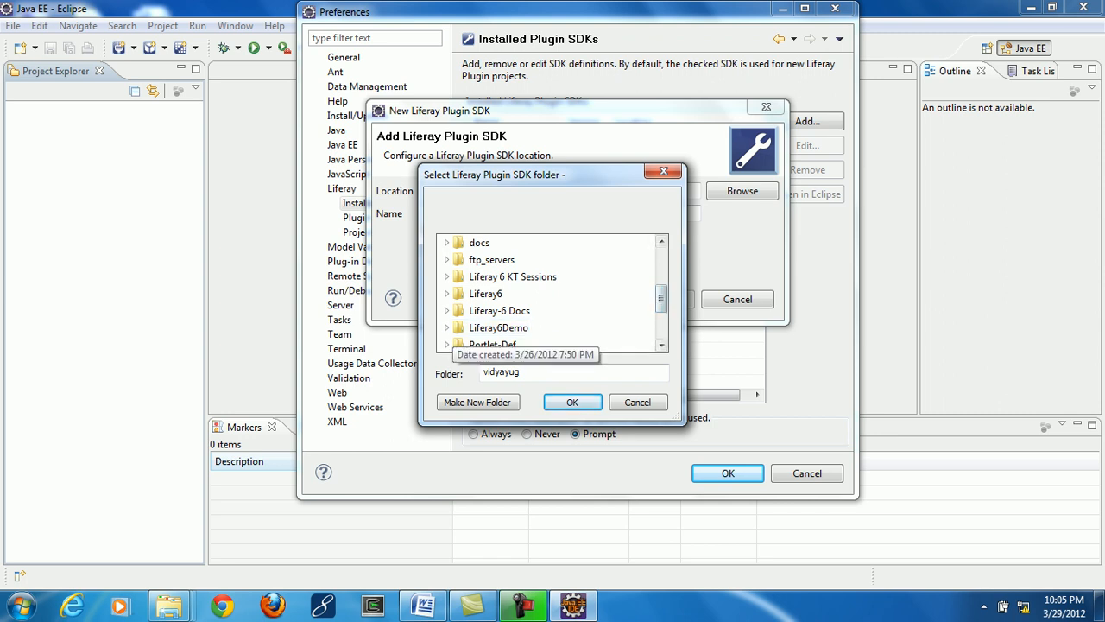
{"action": "scroll", "coordinate": [518, 293], "scroll_direction": "up", "scroll_amount": 2}
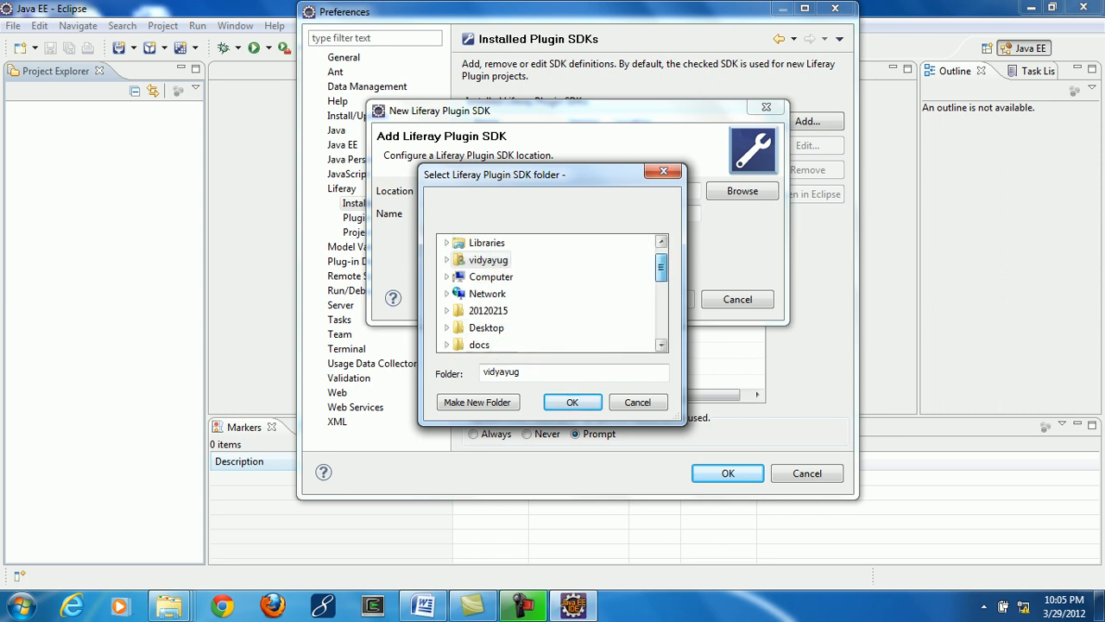
{"action": "left_click", "coordinate": [448, 276]}
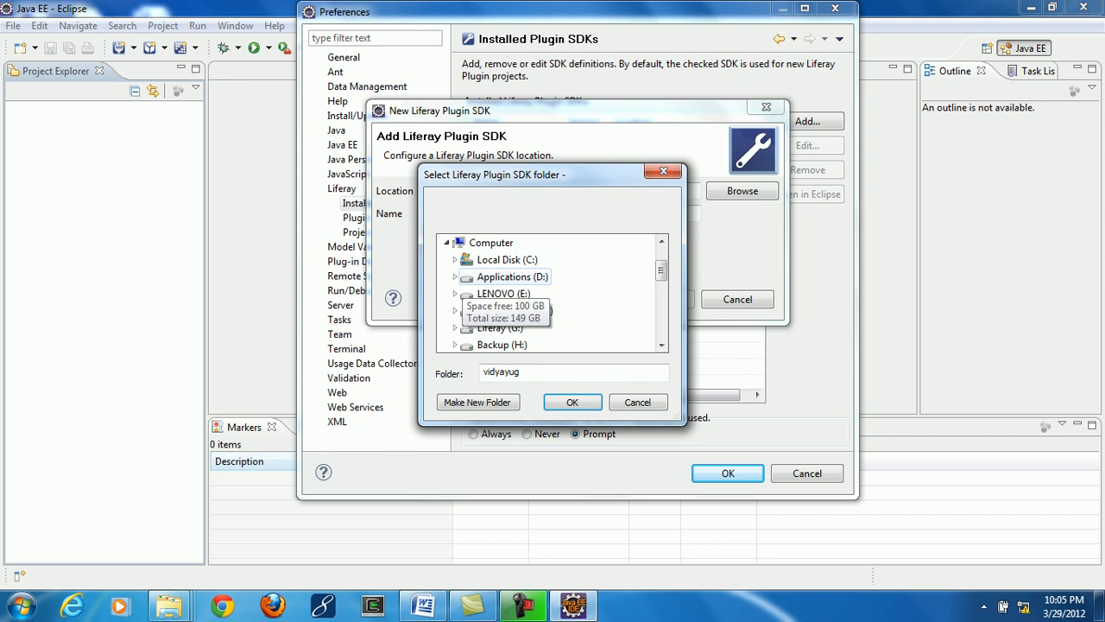
{"action": "left_click", "coordinate": [455, 276]}
{"action": "scroll", "coordinate": [494, 280], "scroll_direction": "down", "scroll_amount": 1}
{"action": "scroll", "coordinate": [496, 293], "scroll_direction": "up", "scroll_amount": 1}
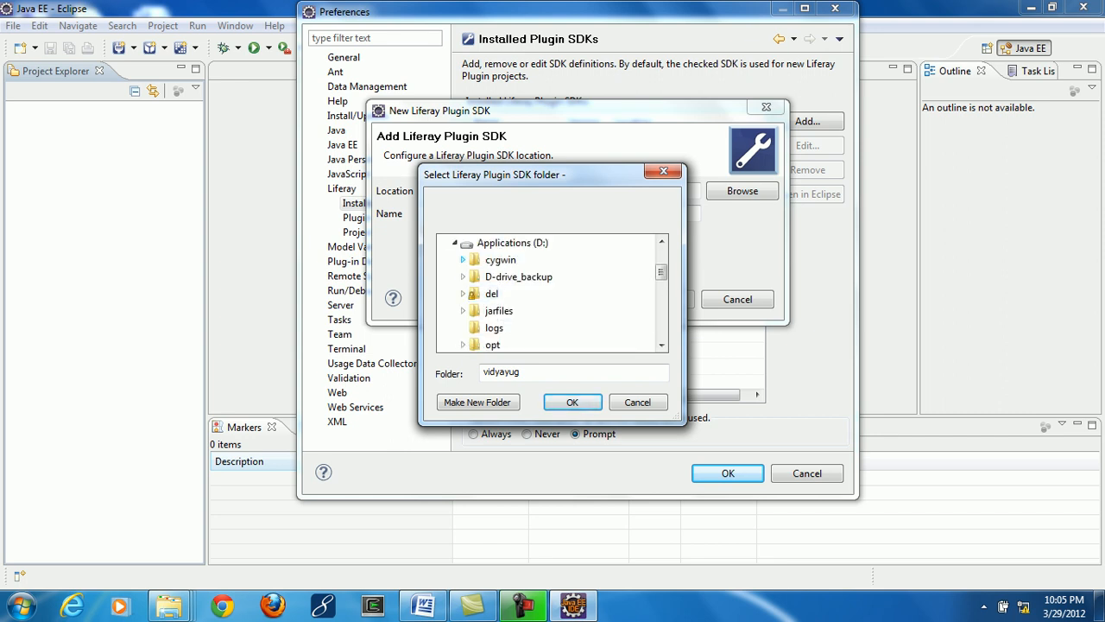
{"action": "left_click", "coordinate": [462, 260]}
{"action": "scroll", "coordinate": [480, 287], "scroll_direction": "down", "scroll_amount": 2}
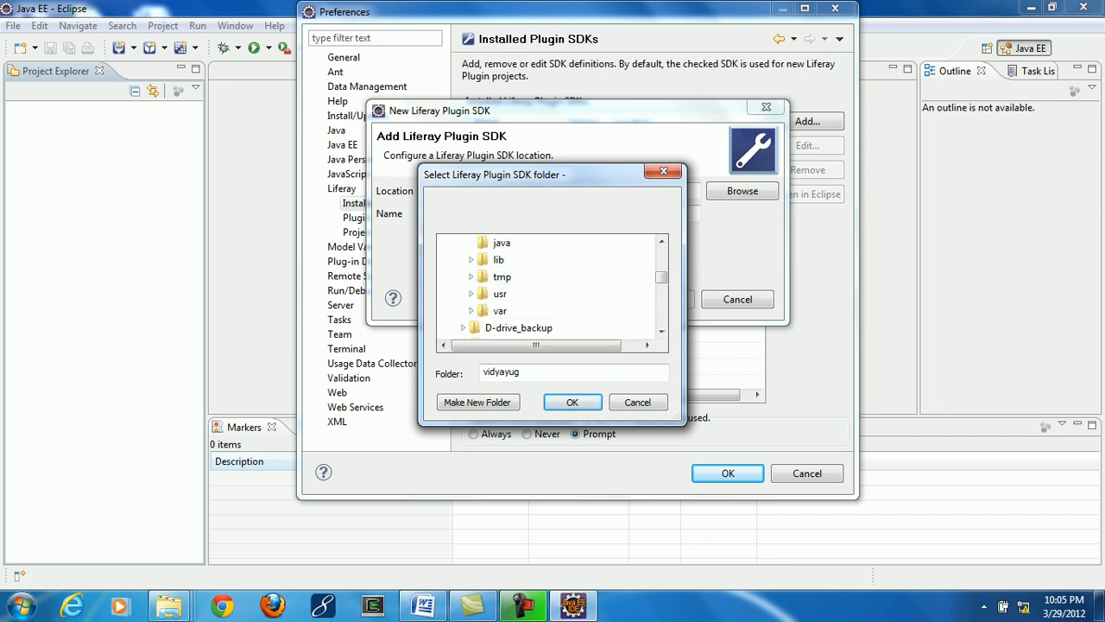
{"action": "left_click", "coordinate": [471, 243]}
{"action": "scroll", "coordinate": [494, 284], "scroll_direction": "down", "scroll_amount": 2}
{"action": "scroll", "coordinate": [494, 285], "scroll_direction": "down", "scroll_amount": 2}
{"action": "left_click", "coordinate": [480, 242]}
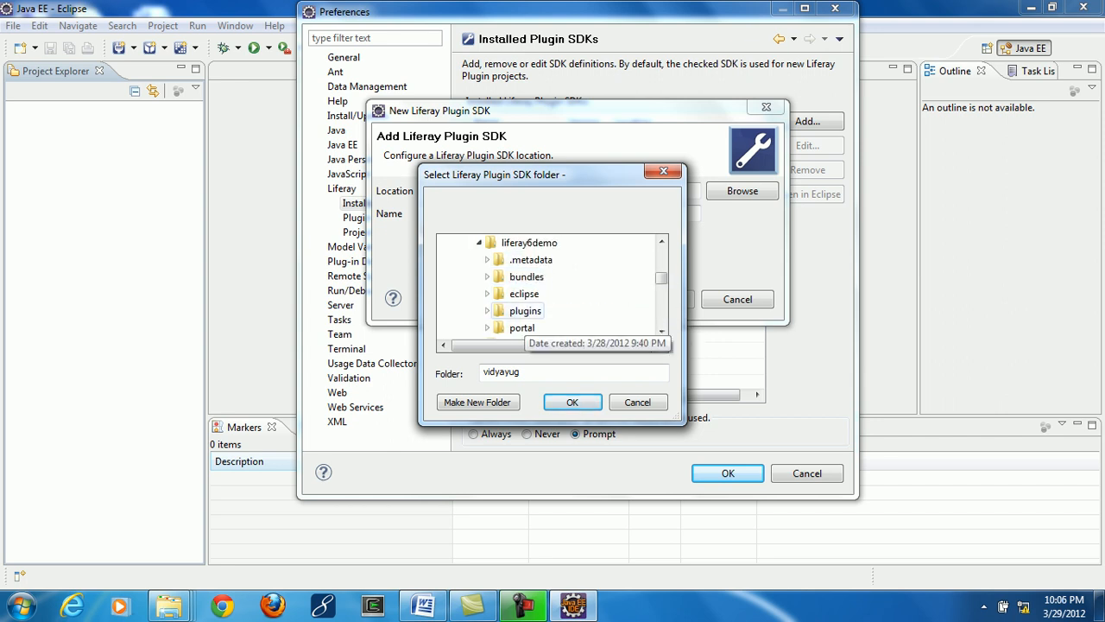
{"action": "scroll", "coordinate": [524, 328], "scroll_direction": "up", "scroll_amount": 1}
{"action": "left_click", "coordinate": [523, 328]}
{"action": "left_click", "coordinate": [573, 402]}
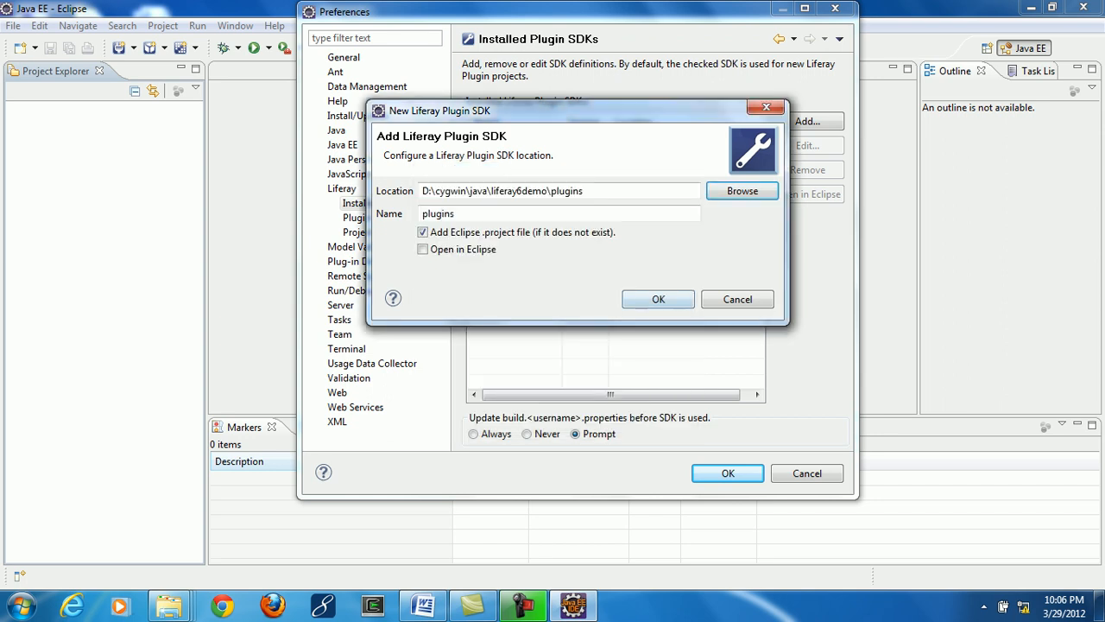
{"action": "left_click", "coordinate": [658, 299]}
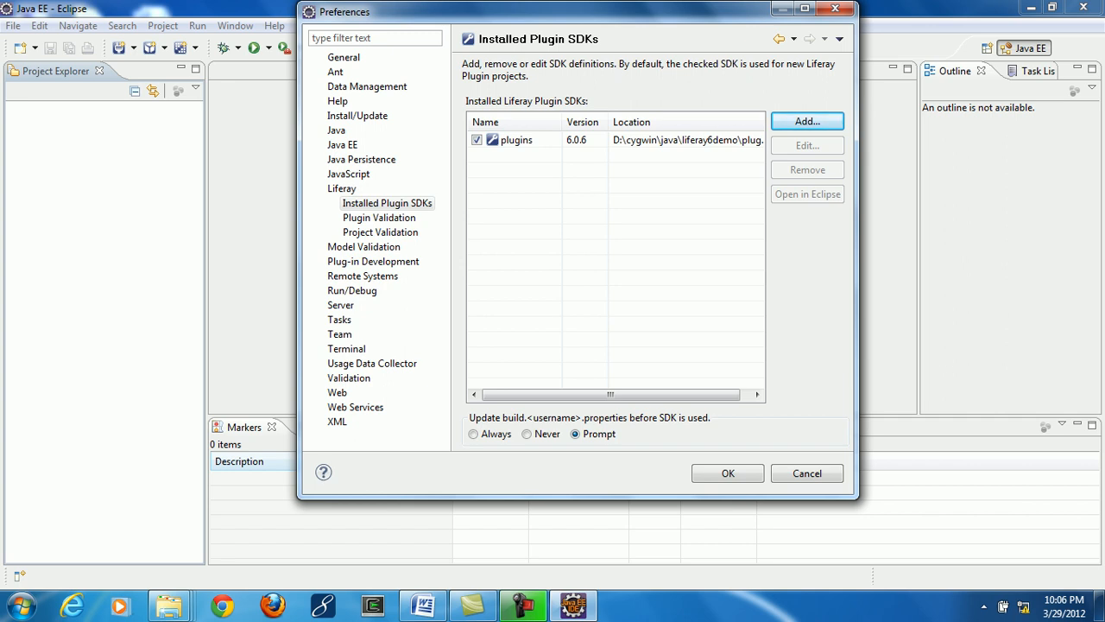
{"action": "left_click", "coordinate": [728, 469]}
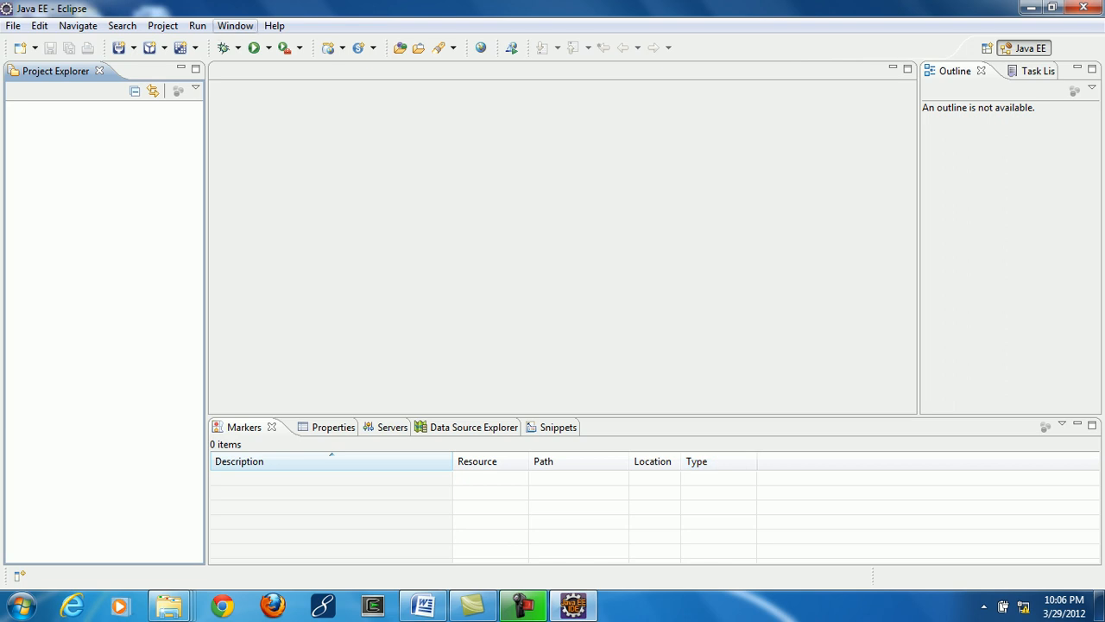
Open the Server Runtime Environments page in the Eclipse preferences
{"action": "left_click", "coordinate": [234, 26]}
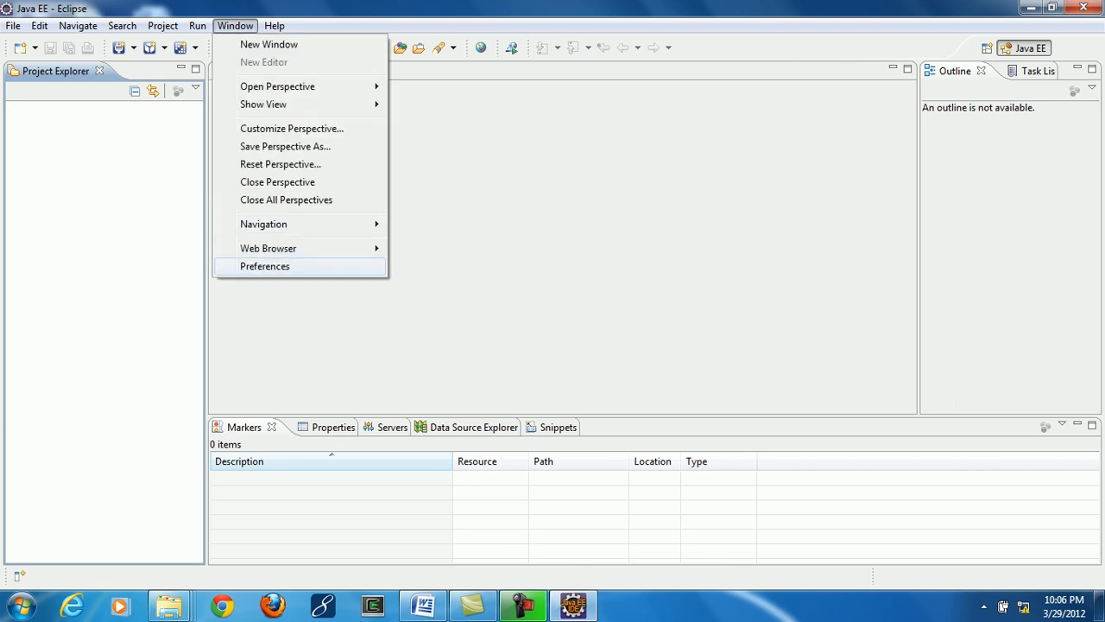
{"action": "left_click", "coordinate": [264, 266]}
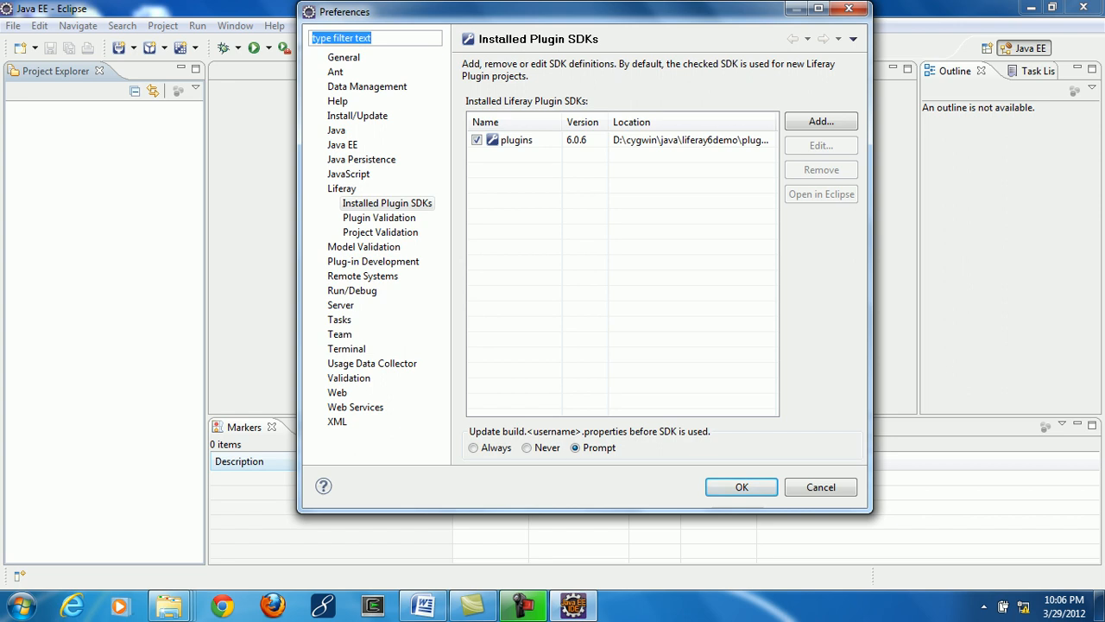
{"action": "left_click", "coordinate": [319, 305]}
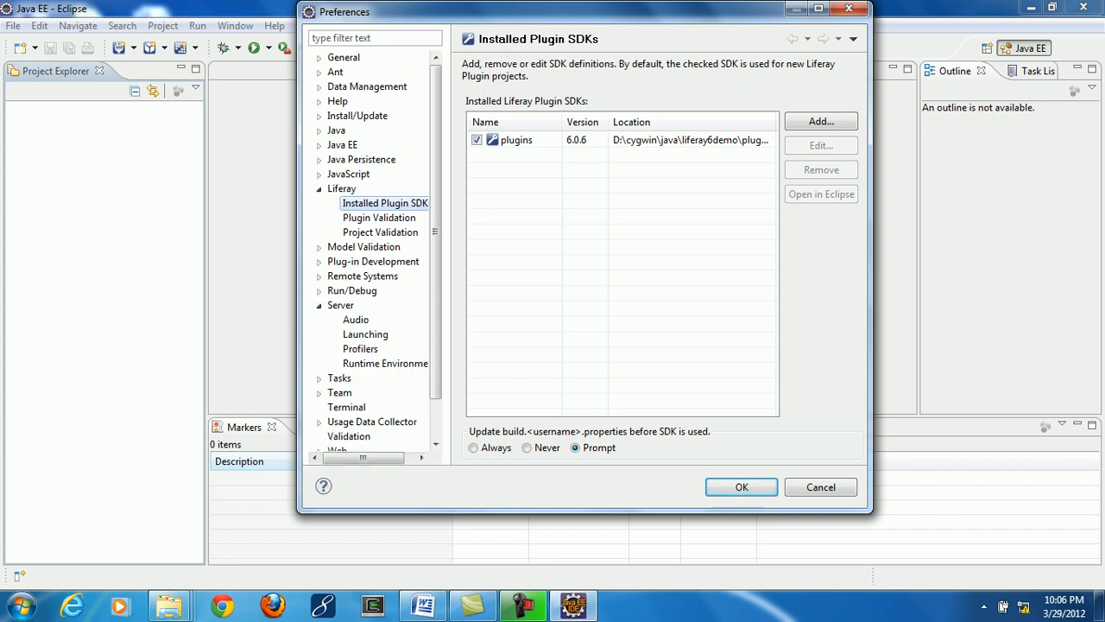
{"action": "left_click", "coordinate": [385, 363]}
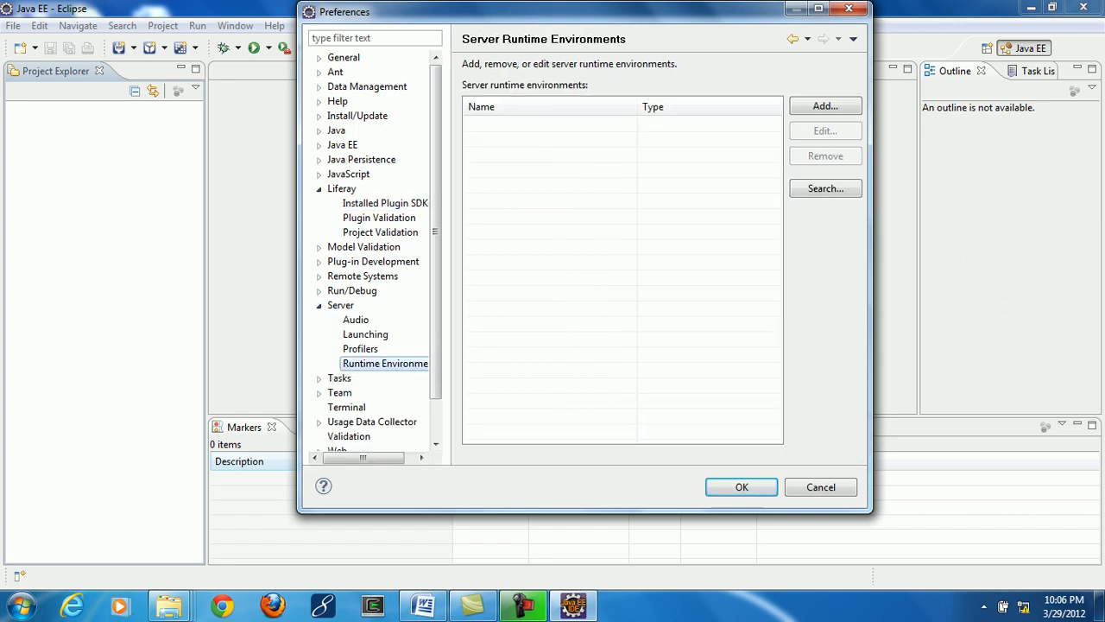
Start a new server runtime environment of type Liferay v6.0 CE (Tomcat 6), with a new local server created along with it
{"action": "left_click", "coordinate": [826, 106]}
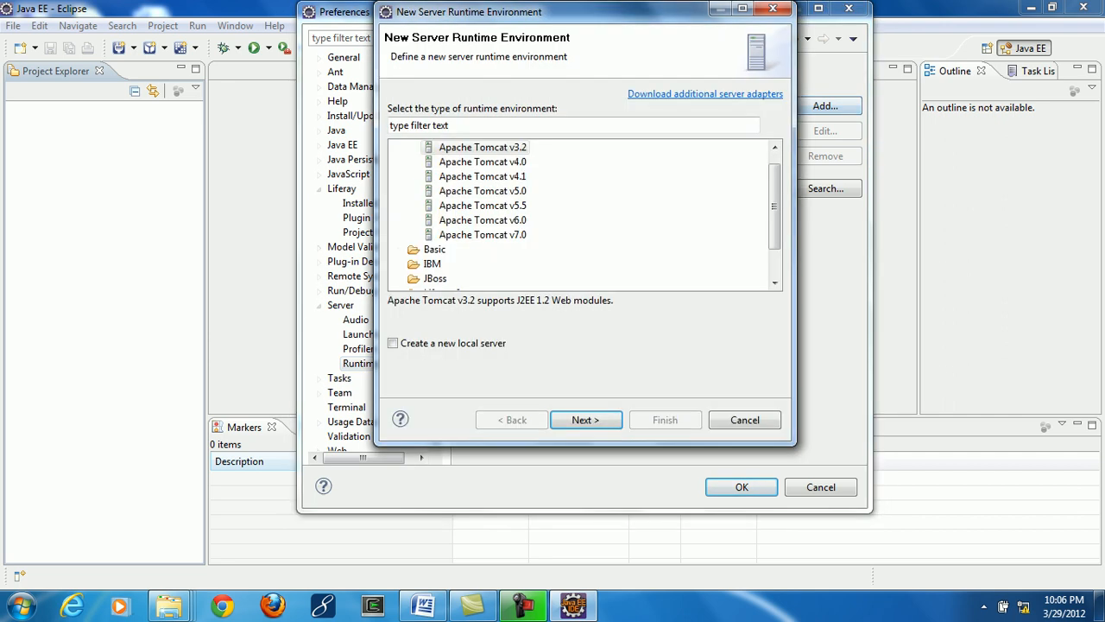
{"action": "scroll", "coordinate": [775, 232], "scroll_direction": "down", "scroll_amount": 1}
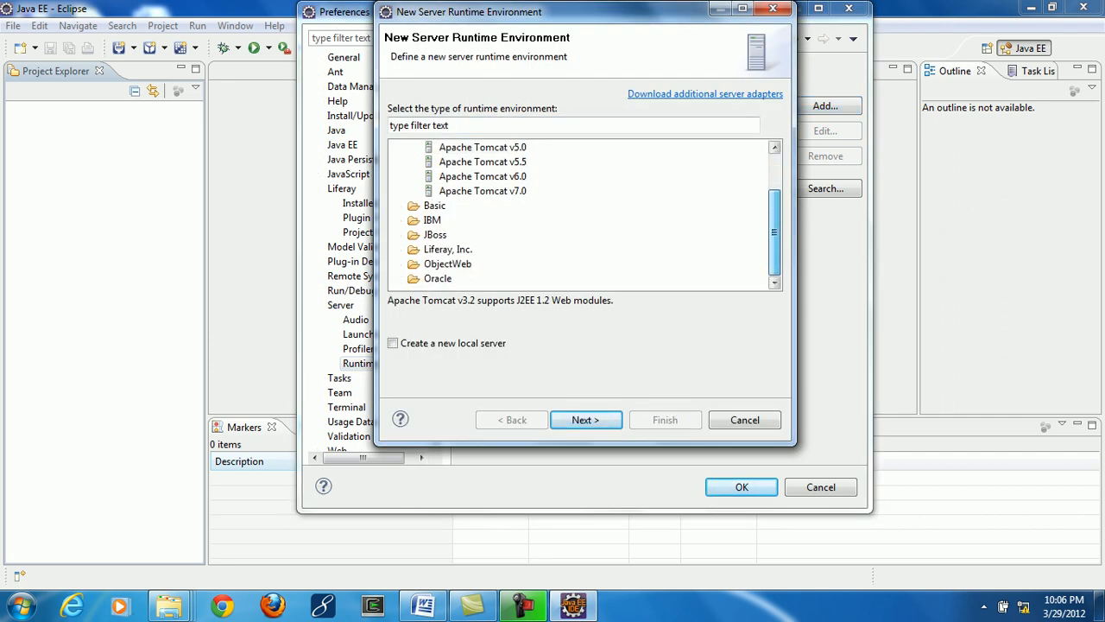
{"action": "left_click", "coordinate": [399, 250]}
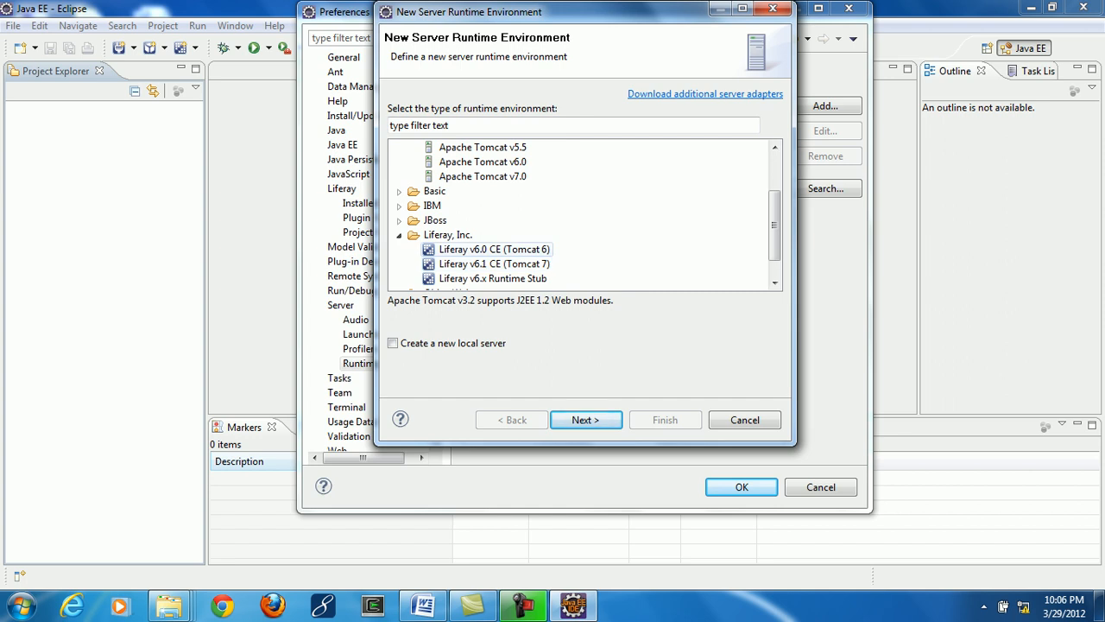
{"action": "left_click", "coordinate": [494, 249]}
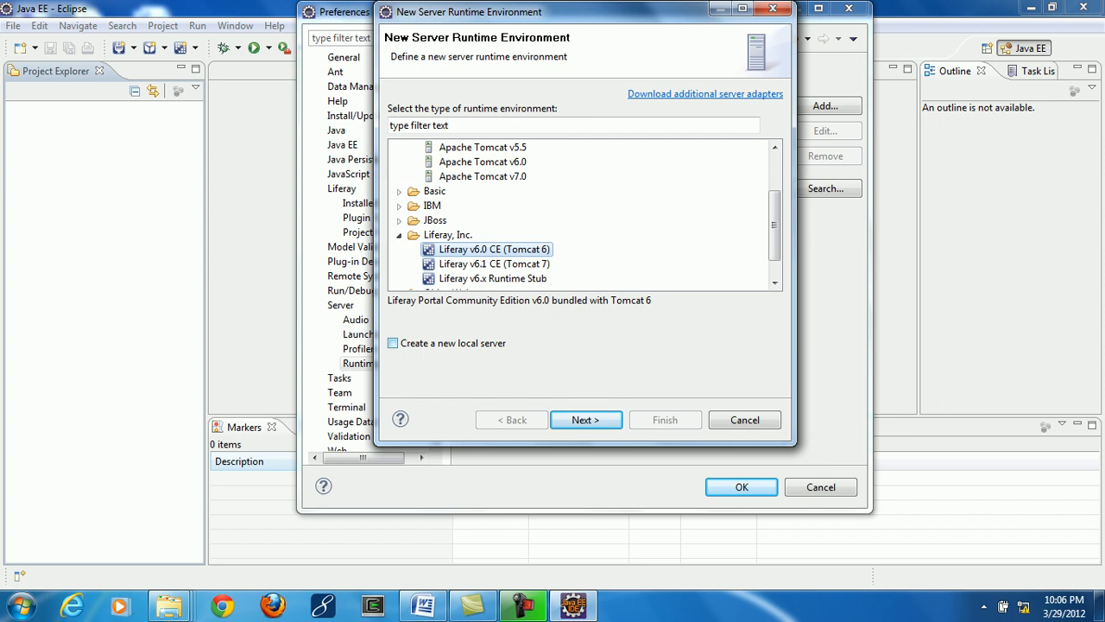
{"action": "left_click", "coordinate": [393, 342]}
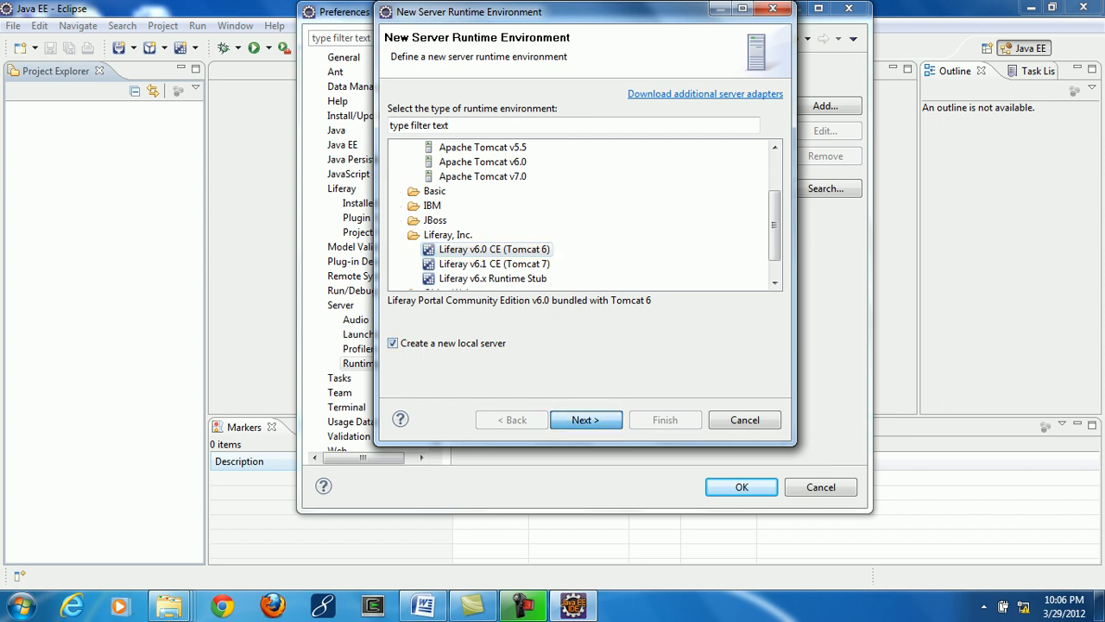
{"action": "left_click", "coordinate": [586, 420]}
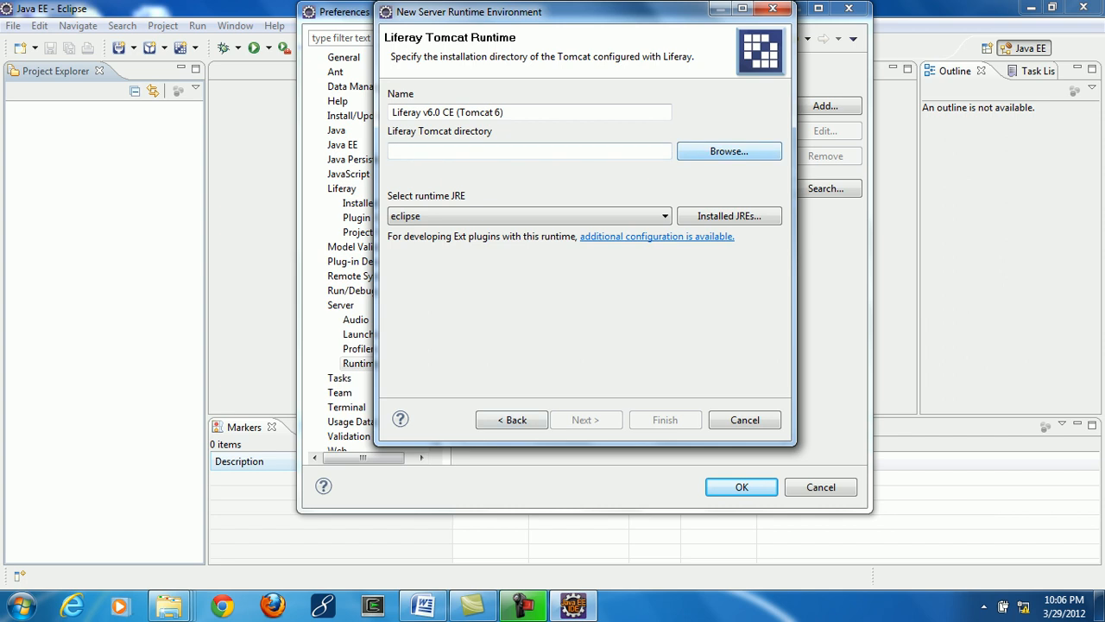
Set the Liferay Tomcat directory to D:\cygwin\java\liferay6demo\bundles\tomcat-6.0.29
{"action": "left_click", "coordinate": [729, 151]}
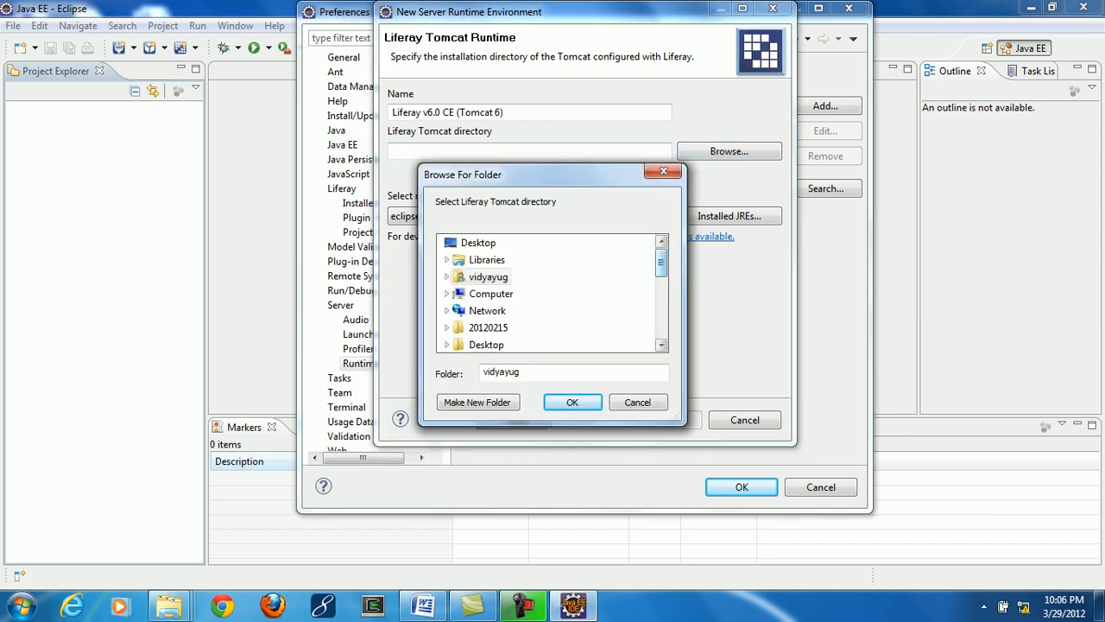
{"action": "mouse_move", "coordinate": [661, 262]}
{"action": "left_mouse_down"}
{"action": "mouse_move", "coordinate": [662, 284]}
{"action": "mouse_move", "coordinate": [661, 273]}
{"action": "left_mouse_up"}
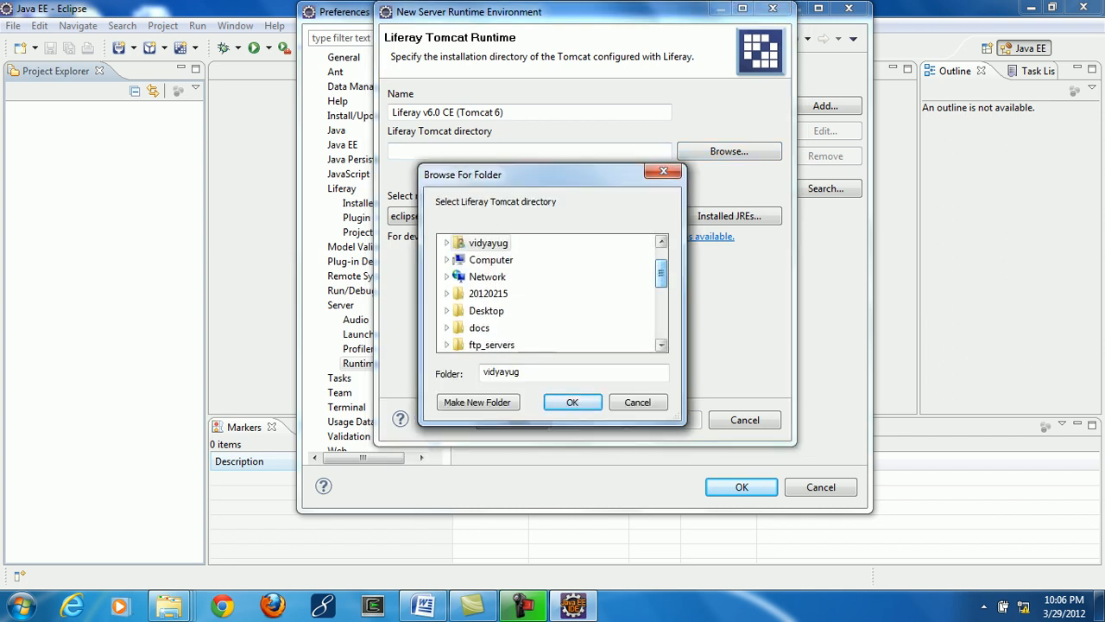
{"action": "left_click", "coordinate": [446, 259]}
{"action": "left_click", "coordinate": [462, 277]}
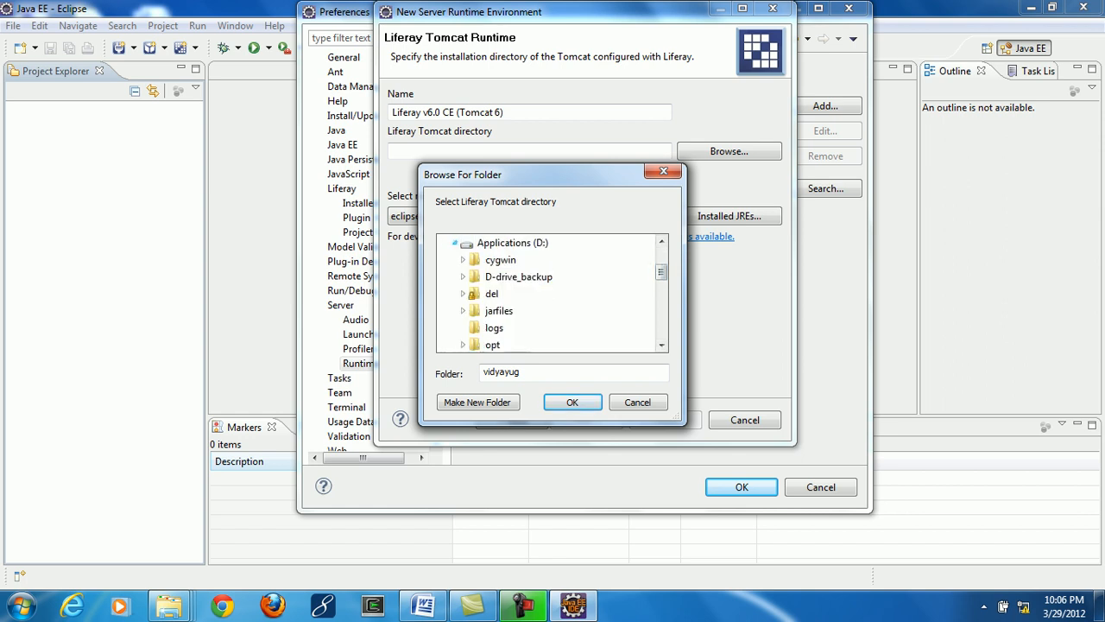
{"action": "left_click", "coordinate": [462, 259]}
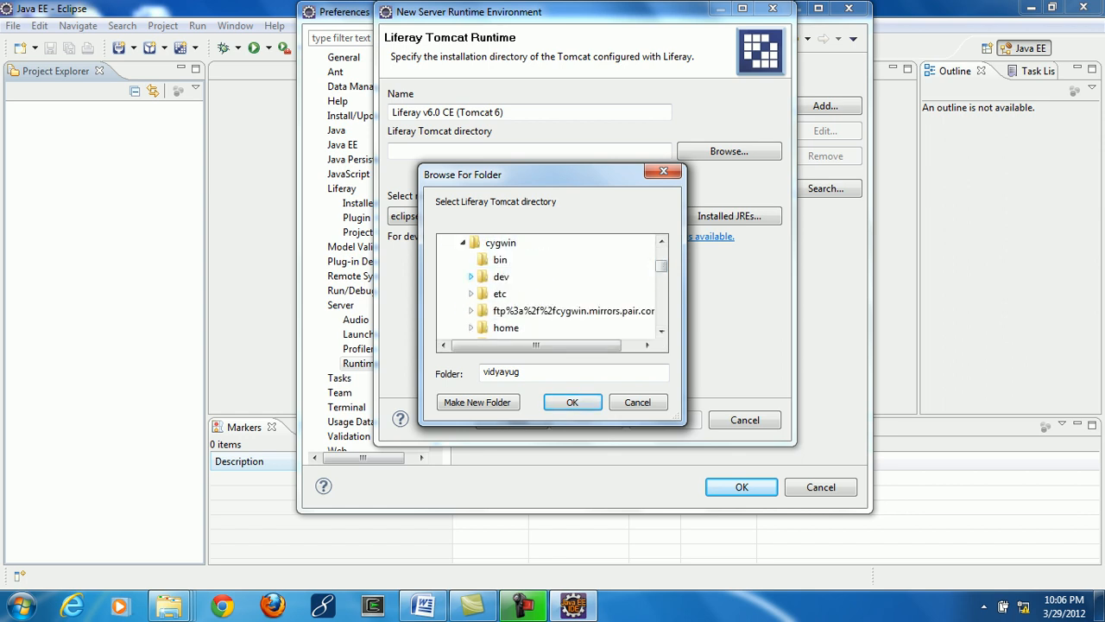
{"action": "left_click", "coordinate": [470, 294]}
{"action": "scroll", "coordinate": [497, 302], "scroll_direction": "down", "scroll_amount": 2}
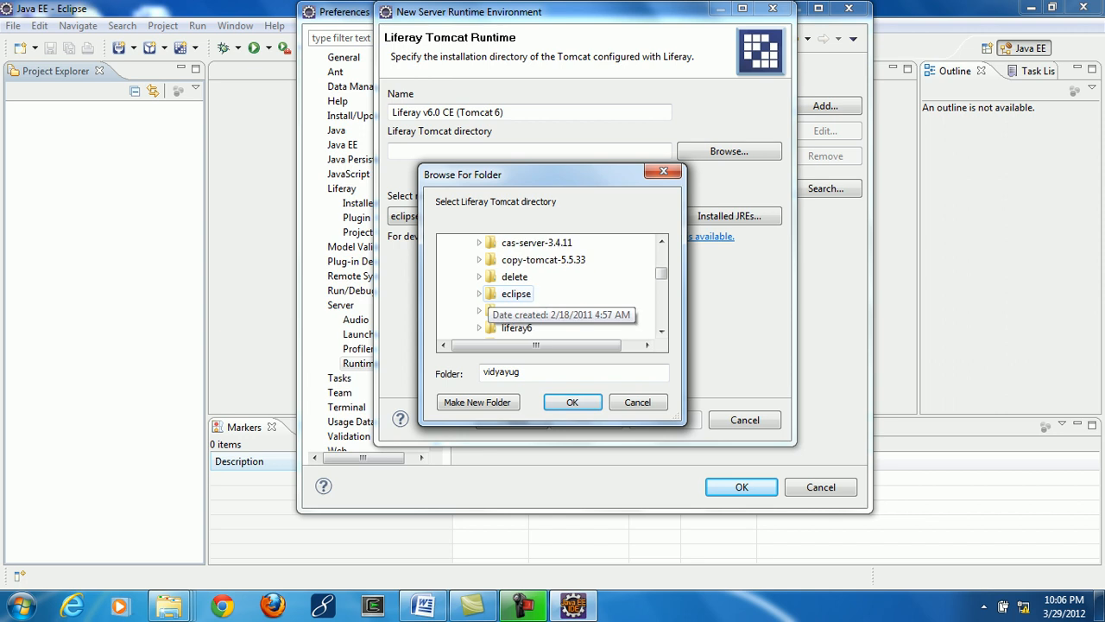
{"action": "scroll", "coordinate": [496, 298], "scroll_direction": "down", "scroll_amount": 1}
{"action": "left_click", "coordinate": [480, 294]}
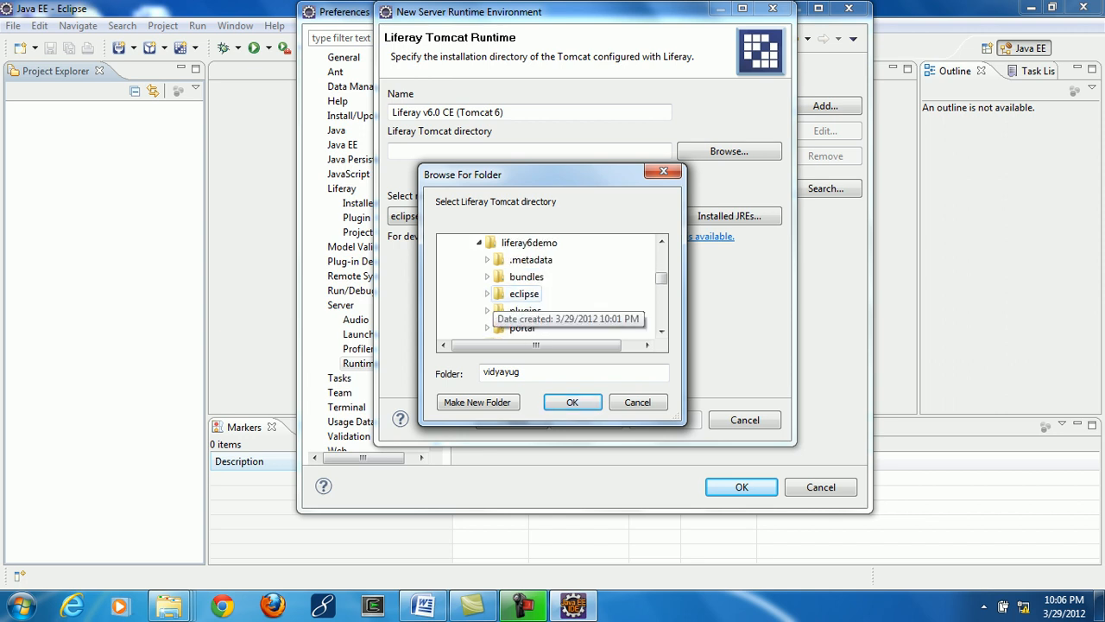
{"action": "left_click", "coordinate": [487, 276]}
{"action": "double_click", "coordinate": [547, 327]}
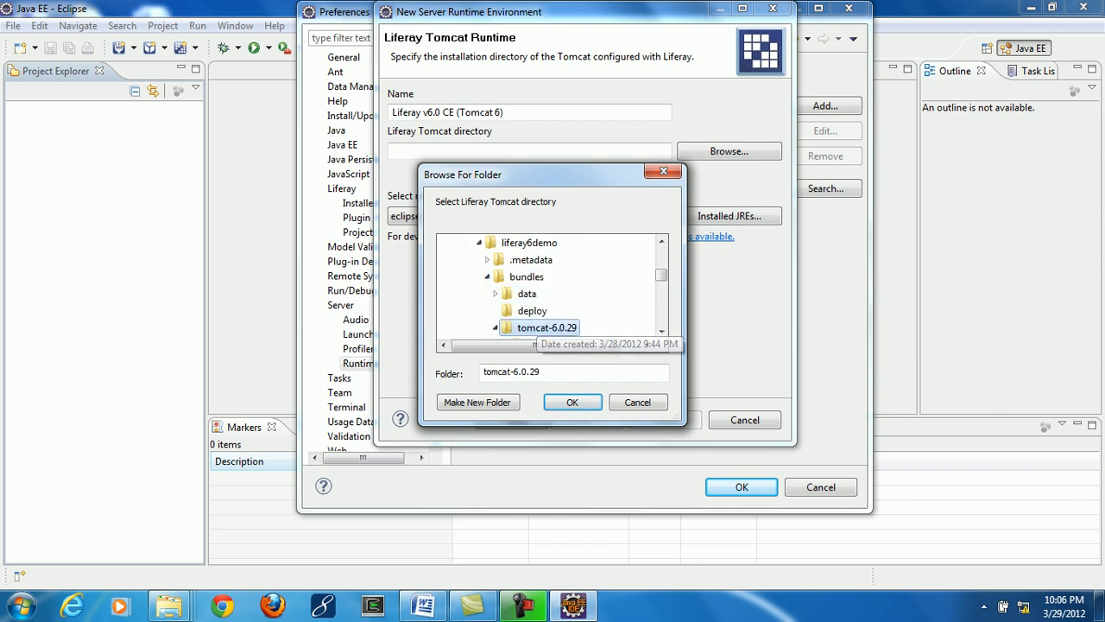
{"action": "key", "text": "Return"}
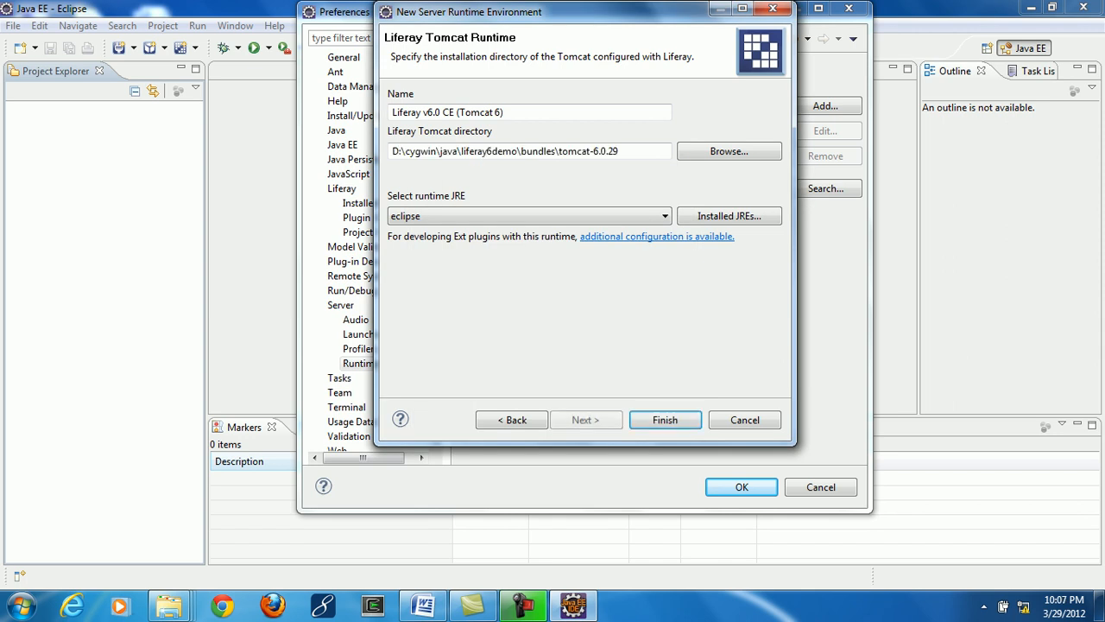
Finish creating the Liferay runtime, save the preferences, and collapse the Servers project in the Project Explorer
{"action": "left_click", "coordinate": [665, 420]}
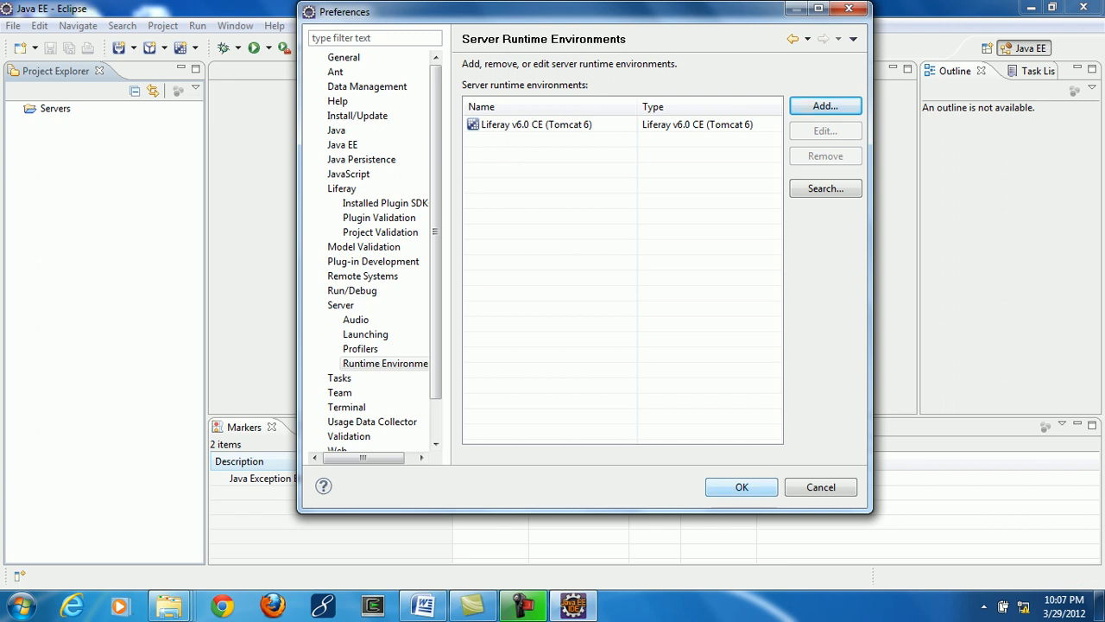
{"action": "left_click", "coordinate": [742, 487]}
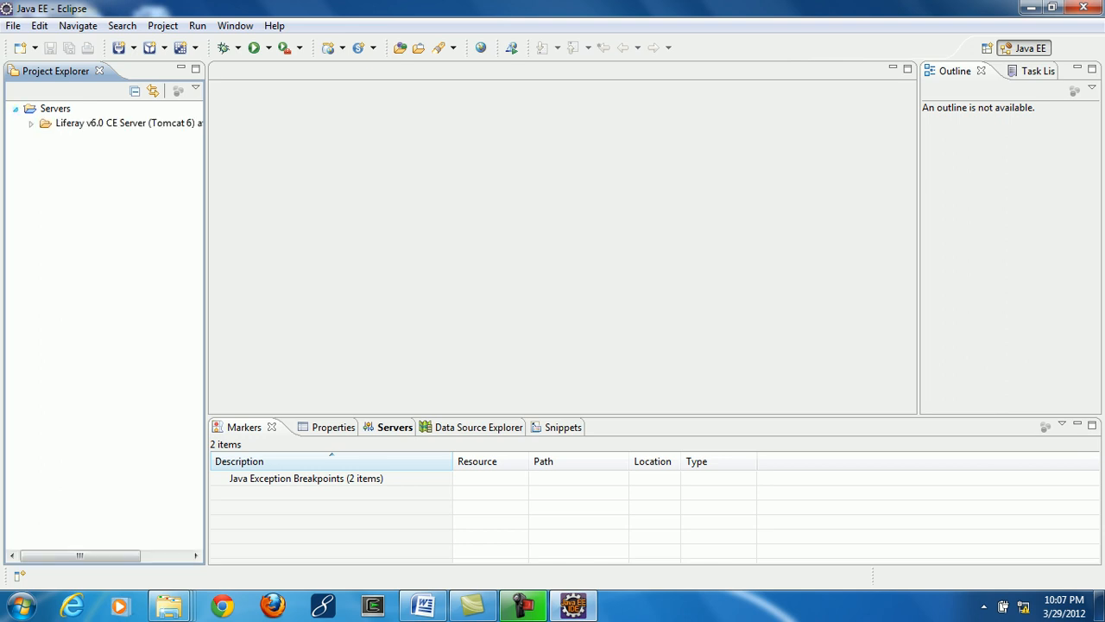
{"action": "left_click", "coordinate": [15, 109]}
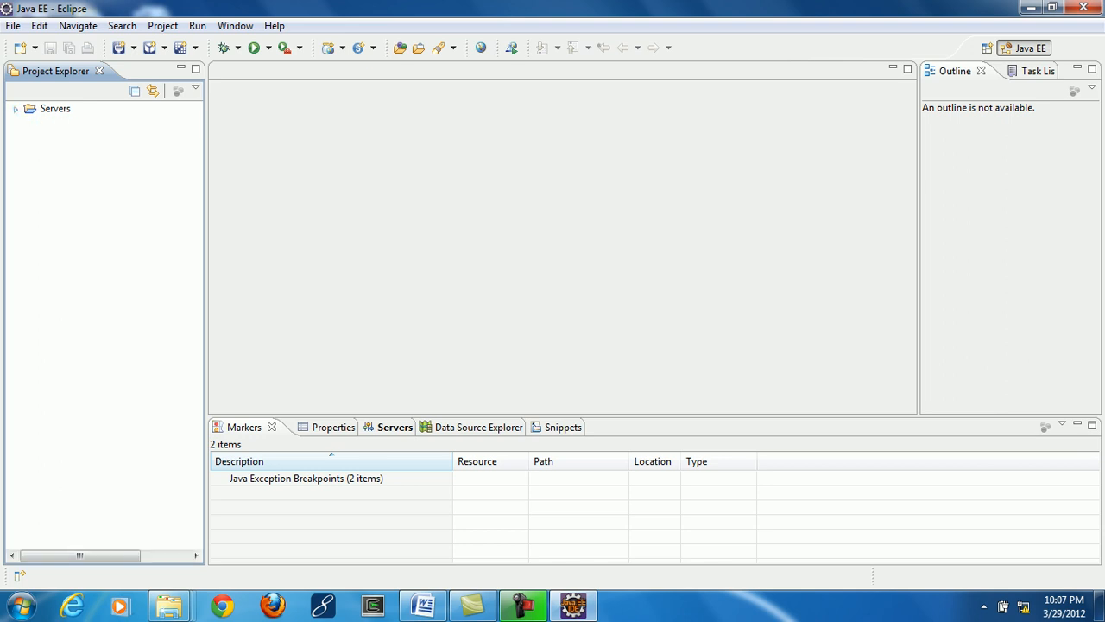